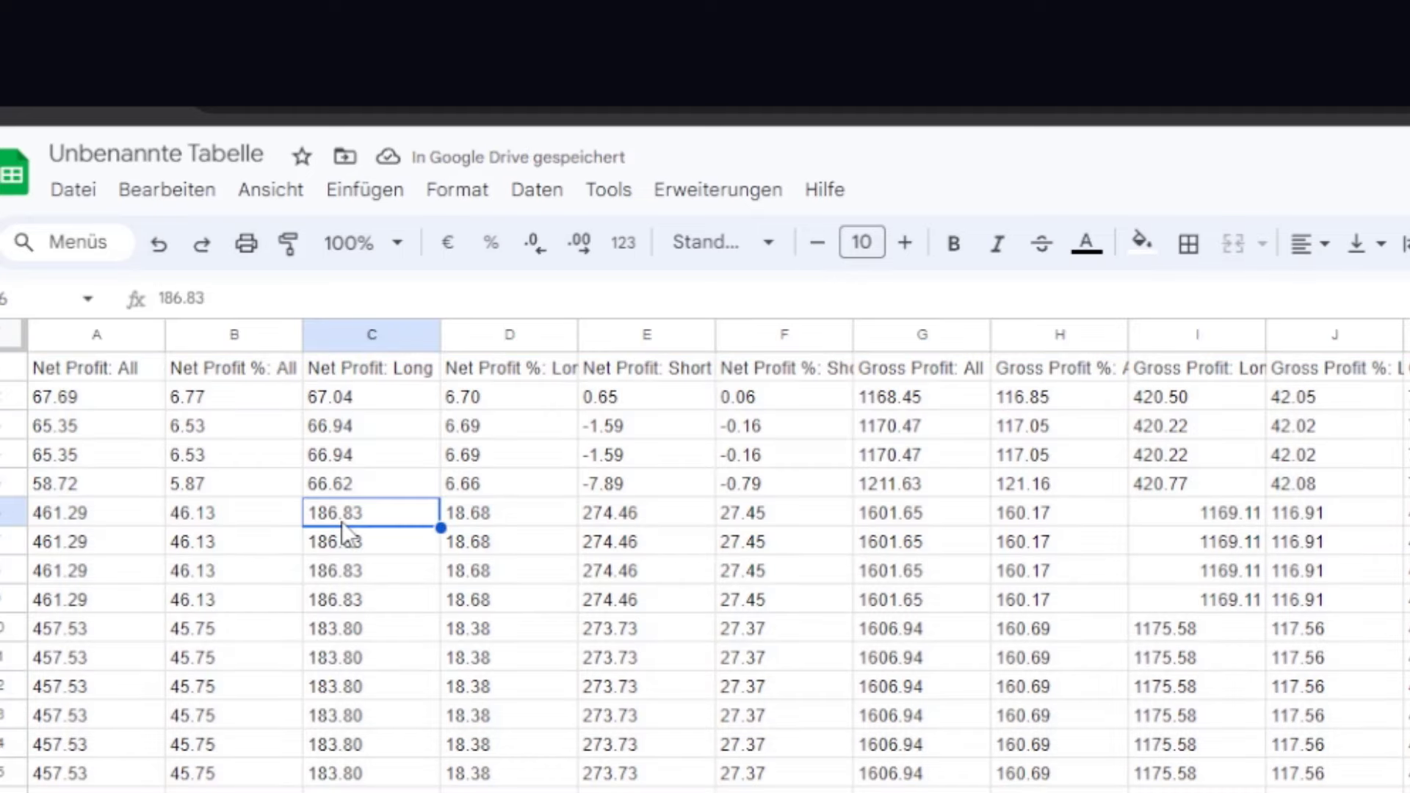
- Create a filter across the whole sheet and check the filter values offered for Net Profit: All
{"action": "left_click", "coordinate": [3, 344]}
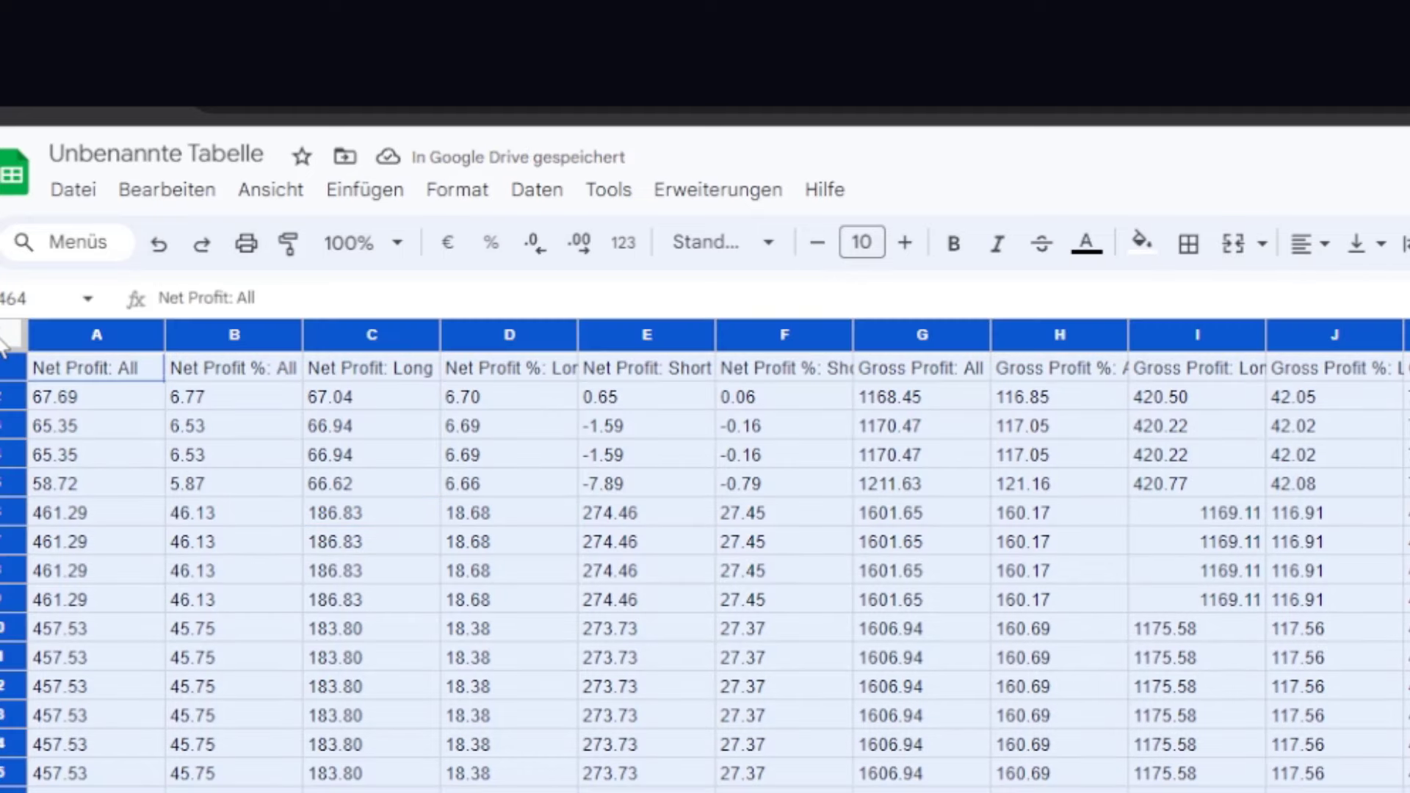
{"action": "right_click", "coordinate": [3, 344]}
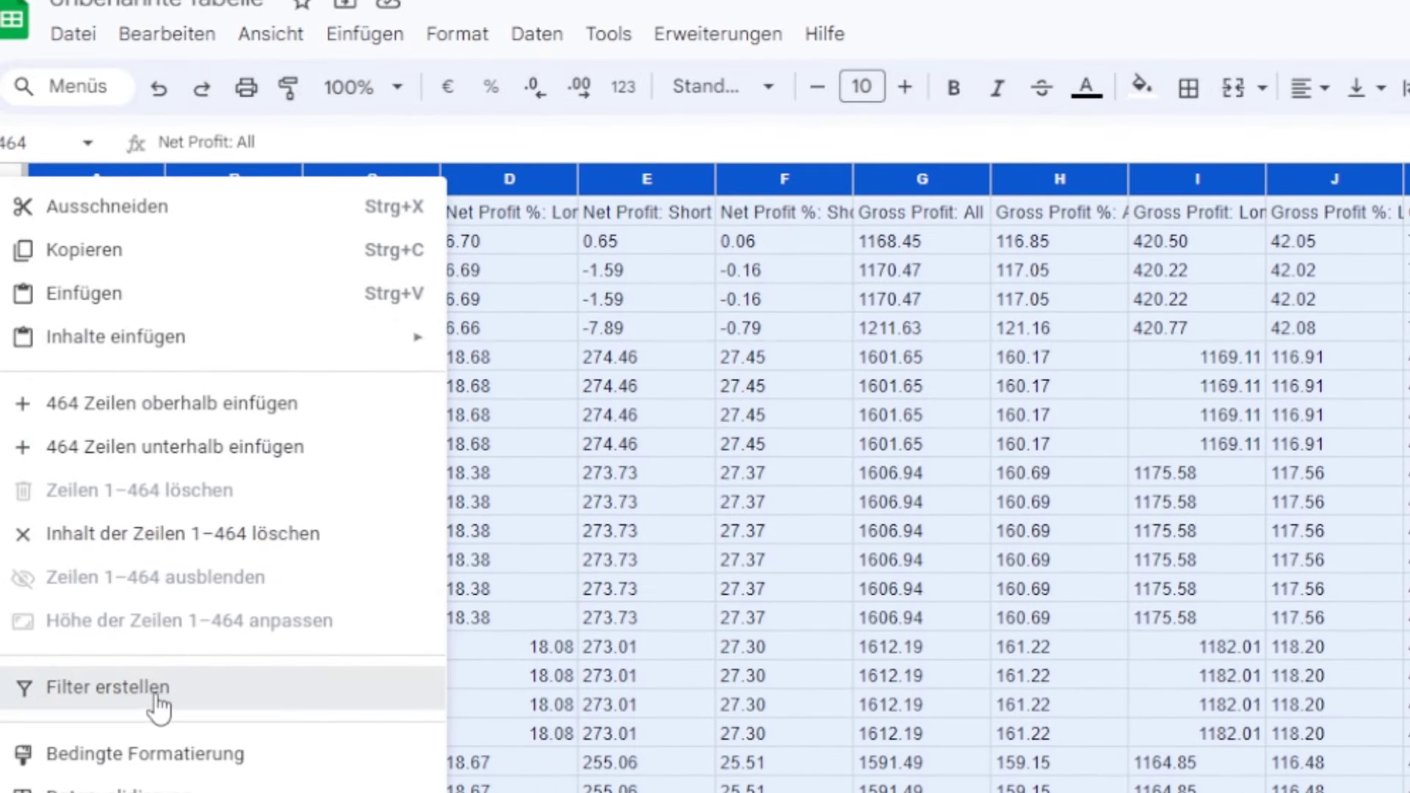
{"action": "left_click", "coordinate": [157, 712]}
{"action": "left_click", "coordinate": [210, 334]}
{"action": "left_click", "coordinate": [149, 211]}
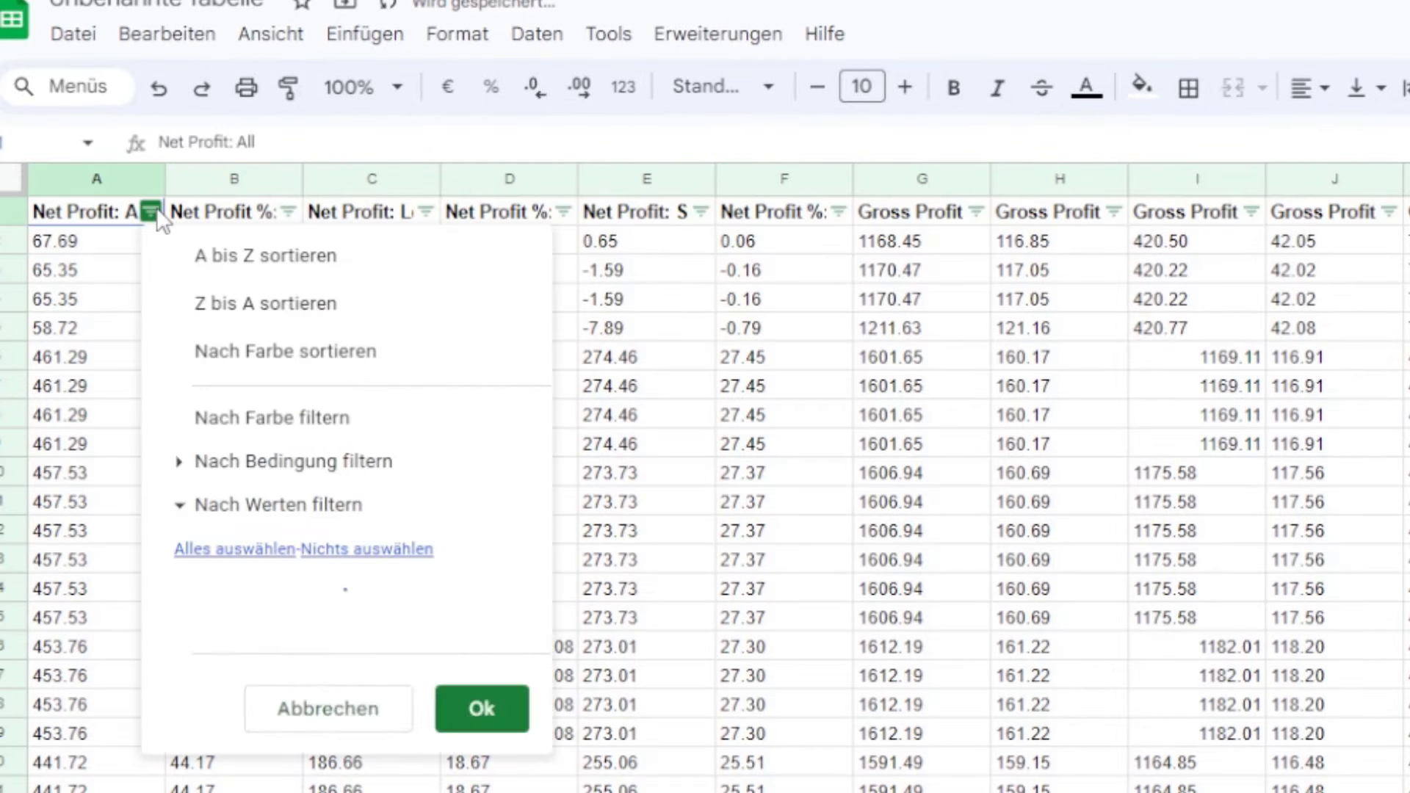
{"action": "scroll", "coordinate": [294, 735], "scroll_direction": "down", "scroll_amount": 10}
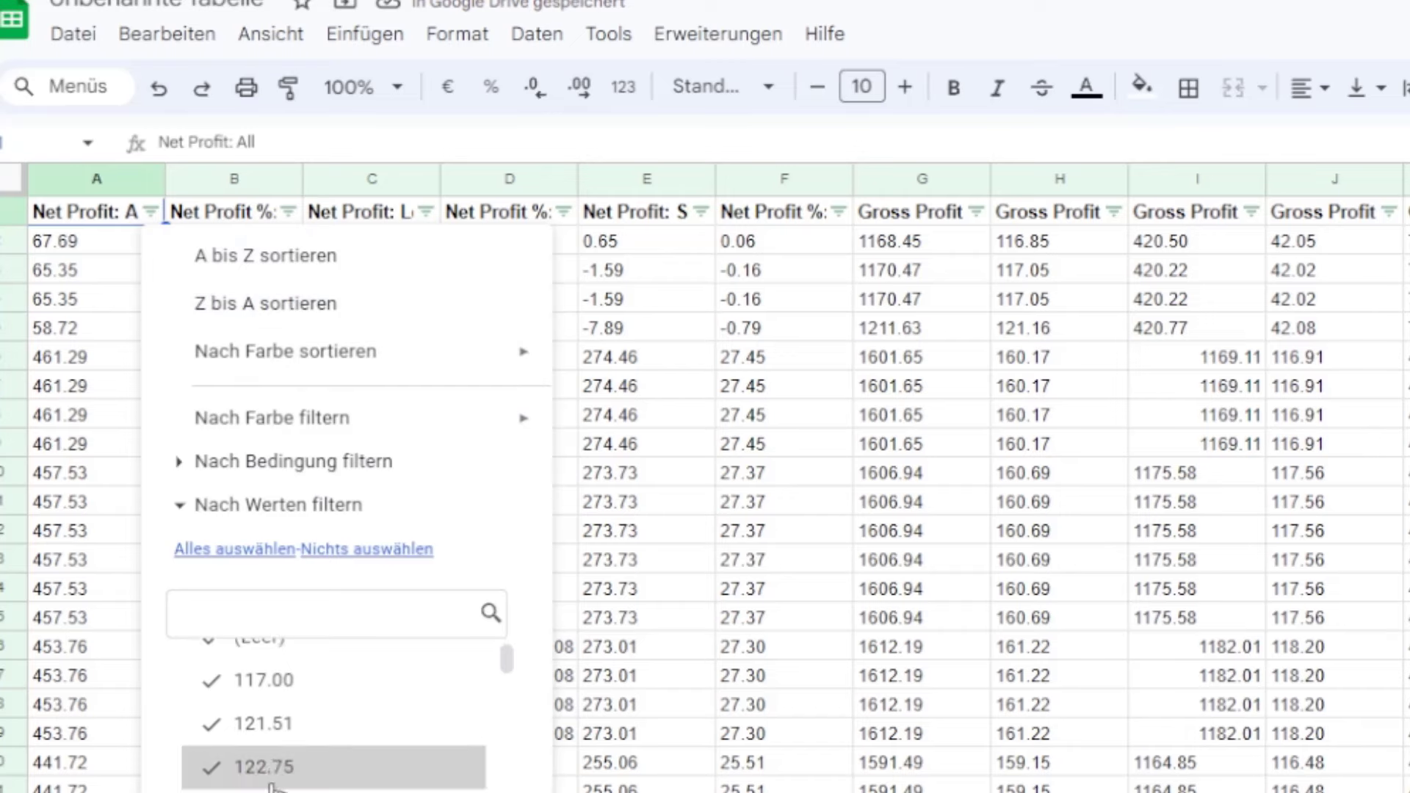
{"action": "scroll", "coordinate": [300, 654], "scroll_direction": "up", "scroll_amount": 10}
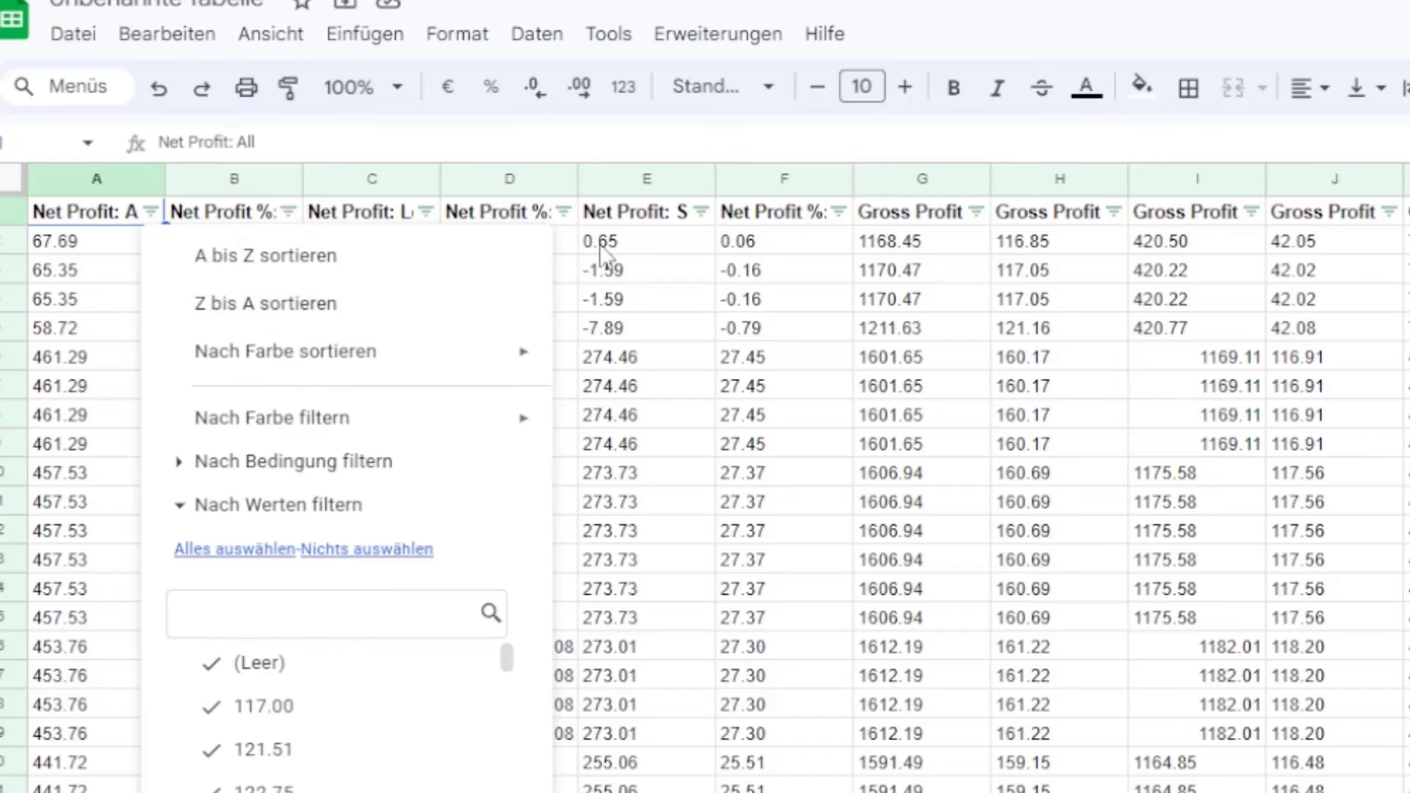
{"action": "left_click", "coordinate": [264, 157]}
- Widen all columns of the sheet equally so that the header names fit
{"action": "left_click", "coordinate": [8, 180]}
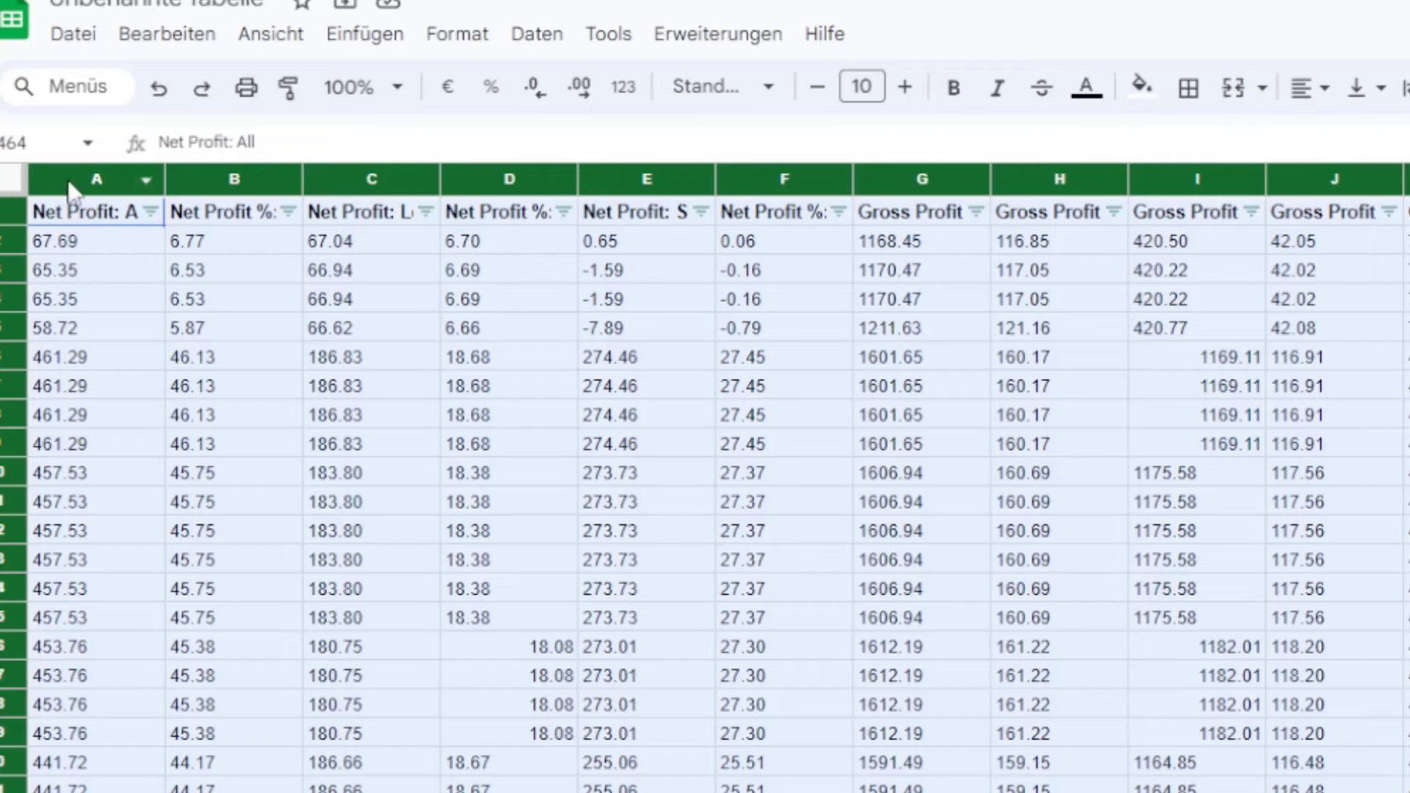
{"action": "left_click_drag", "start_coordinate": [168, 175], "coordinate": [266, 175]}
{"action": "left_click", "coordinate": [59, 248]}
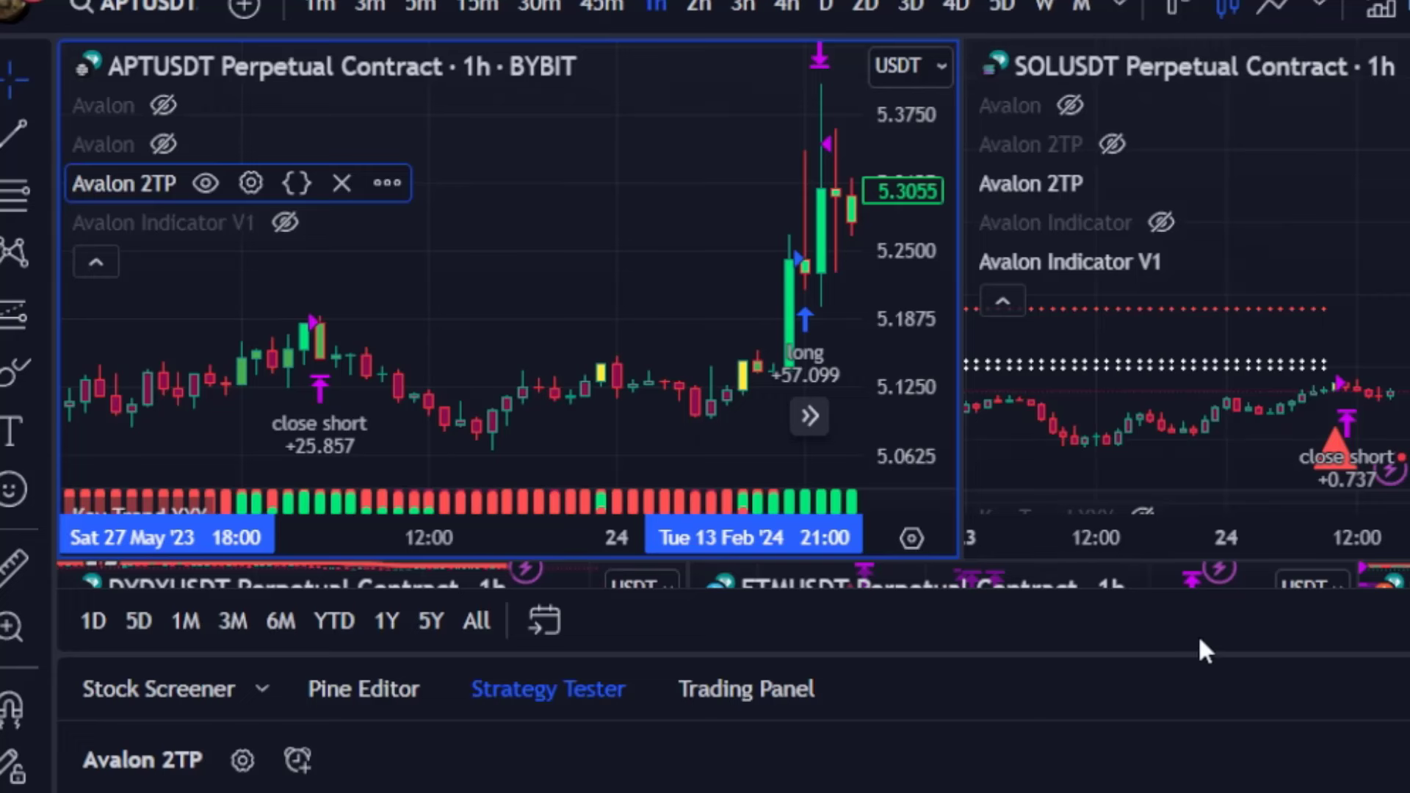
{"action": "left_click_drag", "start_coordinate": [1208, 652], "coordinate": [1135, 197]}
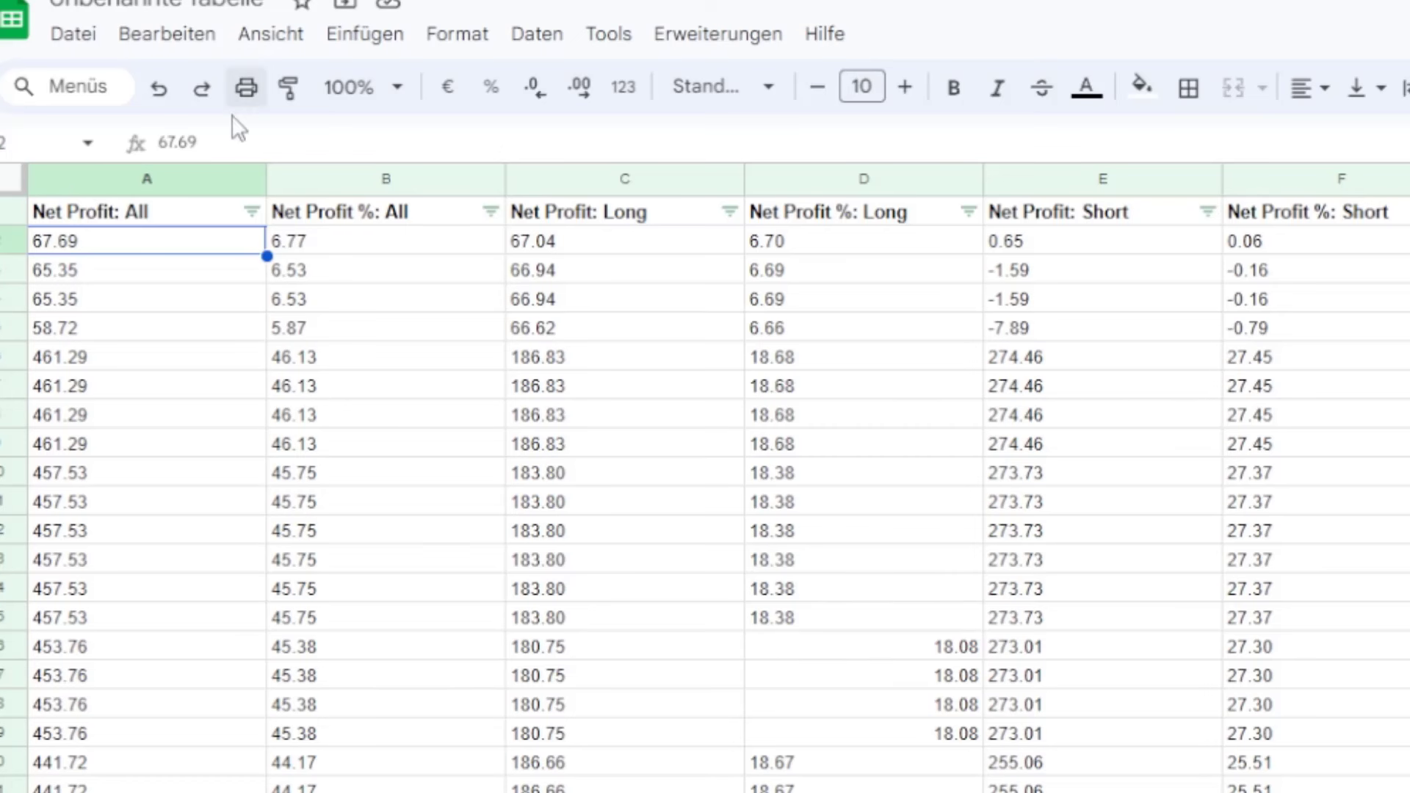
- Delete the Net Profit: All column from the sheet
{"action": "left_click", "coordinate": [117, 184]}
{"action": "right_click", "coordinate": [116, 180]}
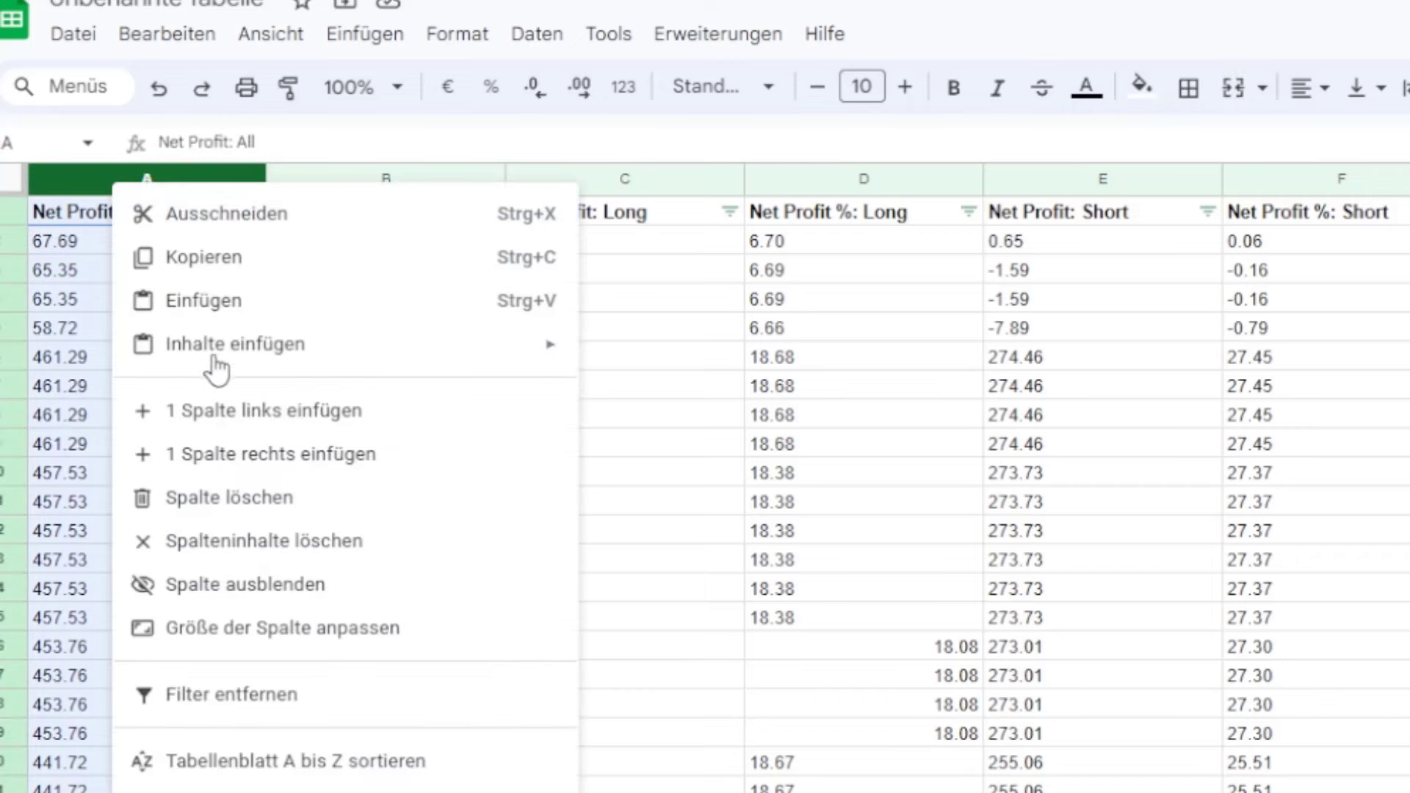
{"action": "left_click", "coordinate": [235, 499]}
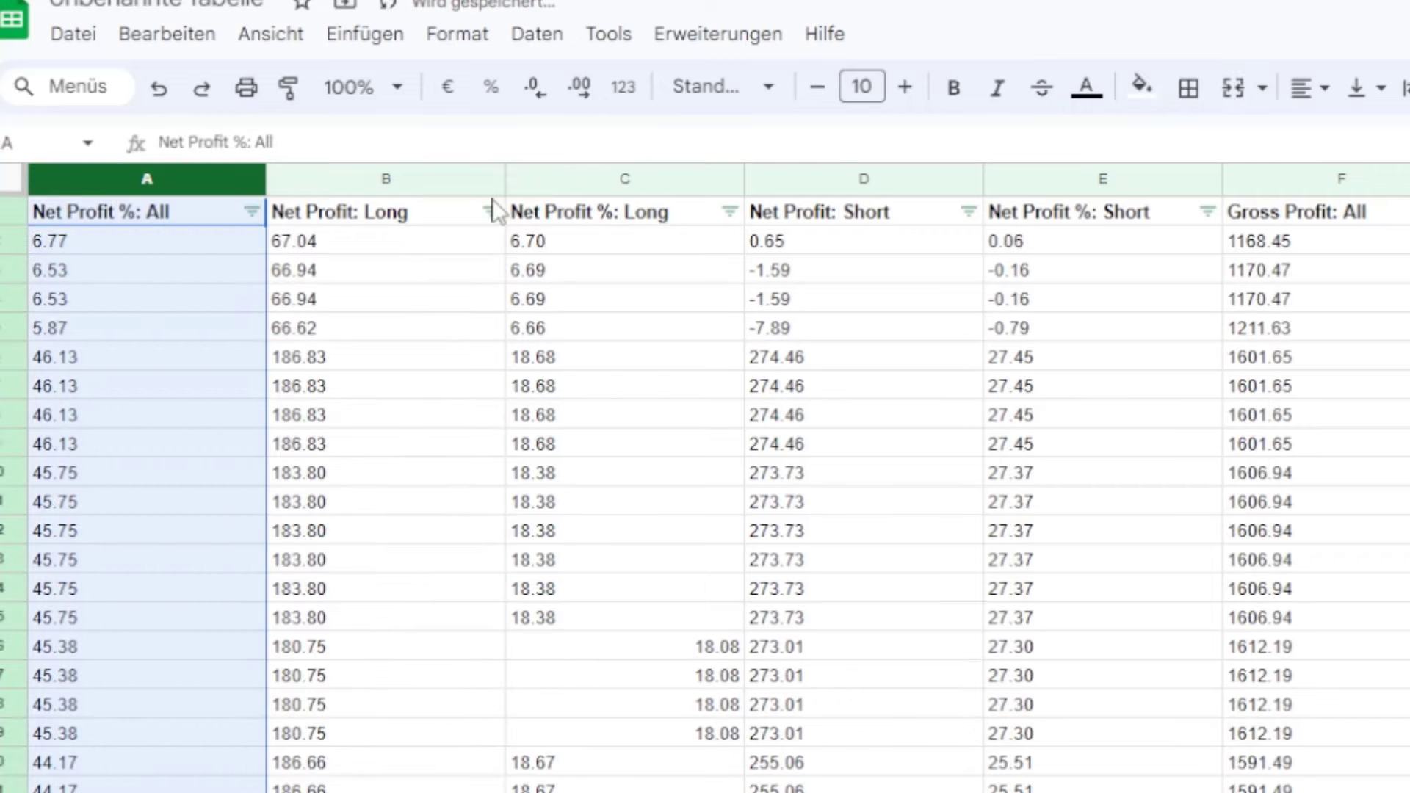
- Move the Net Profit: Long column behind the Net Profit %: Long column
{"action": "left_click", "coordinate": [402, 184]}
{"action": "left_click_drag", "start_coordinate": [321, 176], "coordinate": [566, 174]}
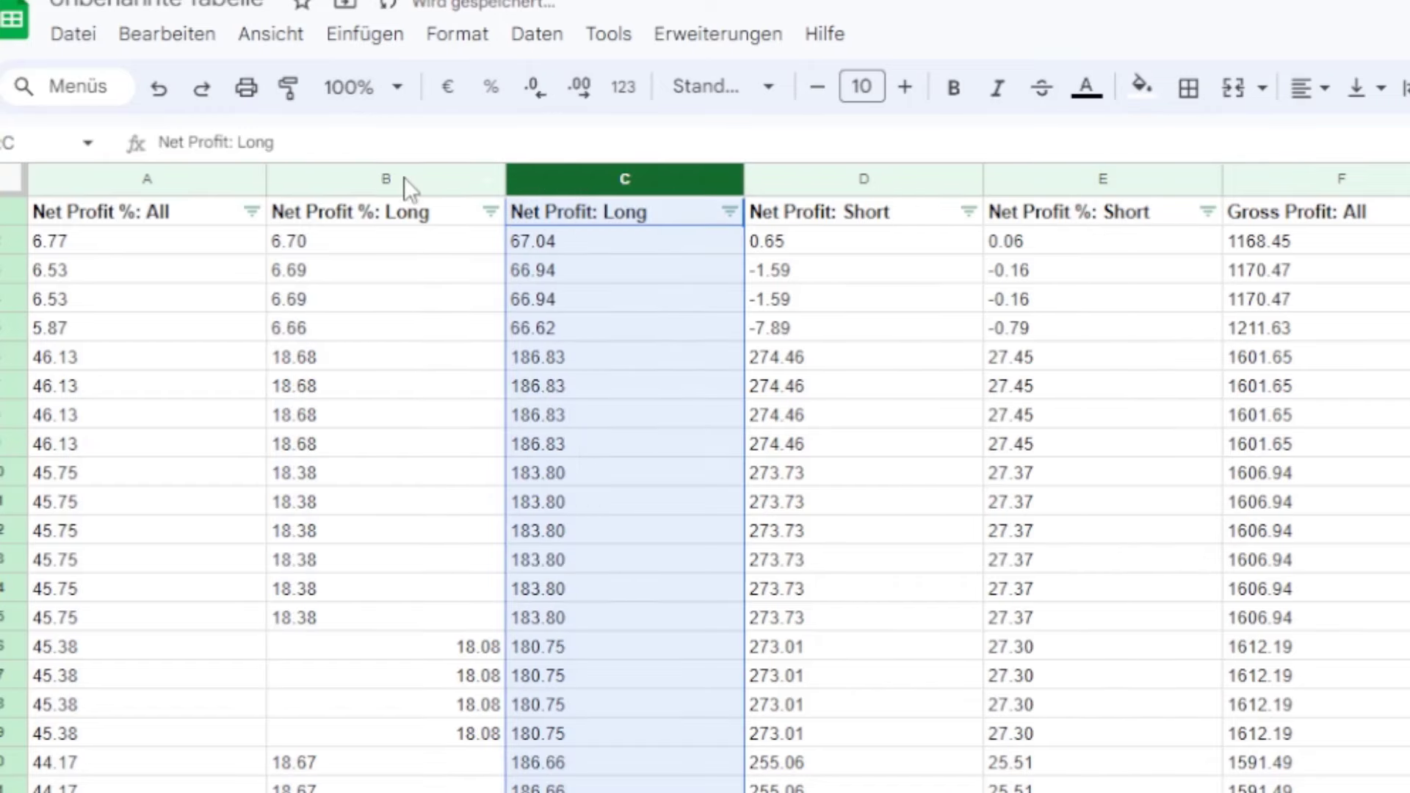
{"action": "left_click", "coordinate": [382, 179]}
{"action": "left_click_drag", "start_coordinate": [331, 179], "coordinate": [488, 179]}
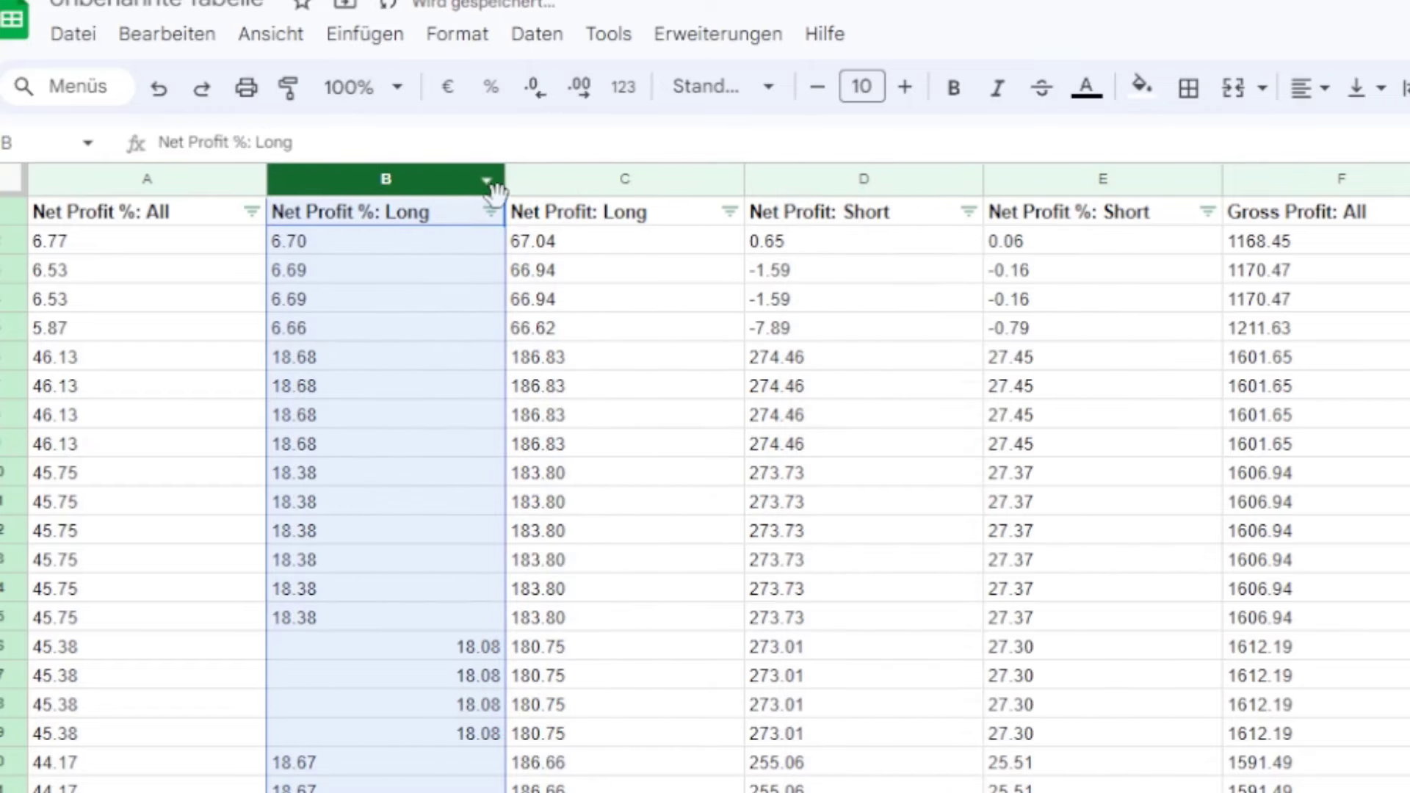
{"action": "left_click_drag", "start_coordinate": [635, 180], "coordinate": [1409, 183]}
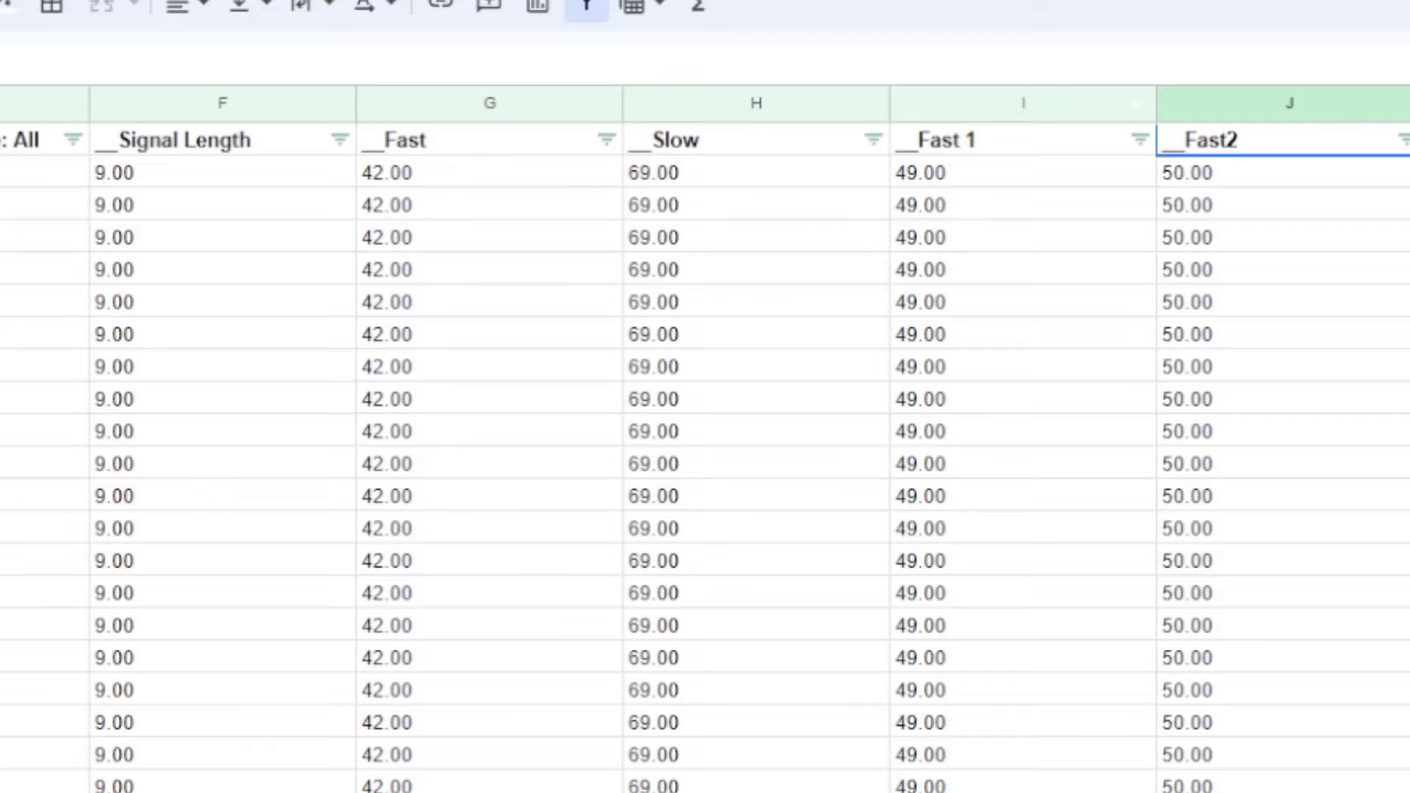
- Examine the strategy parameter columns from __Signal Length through __LTP1 %
{"action": "scroll", "coordinate": [705, 441], "scroll_direction": "right", "scroll_amount": 7}
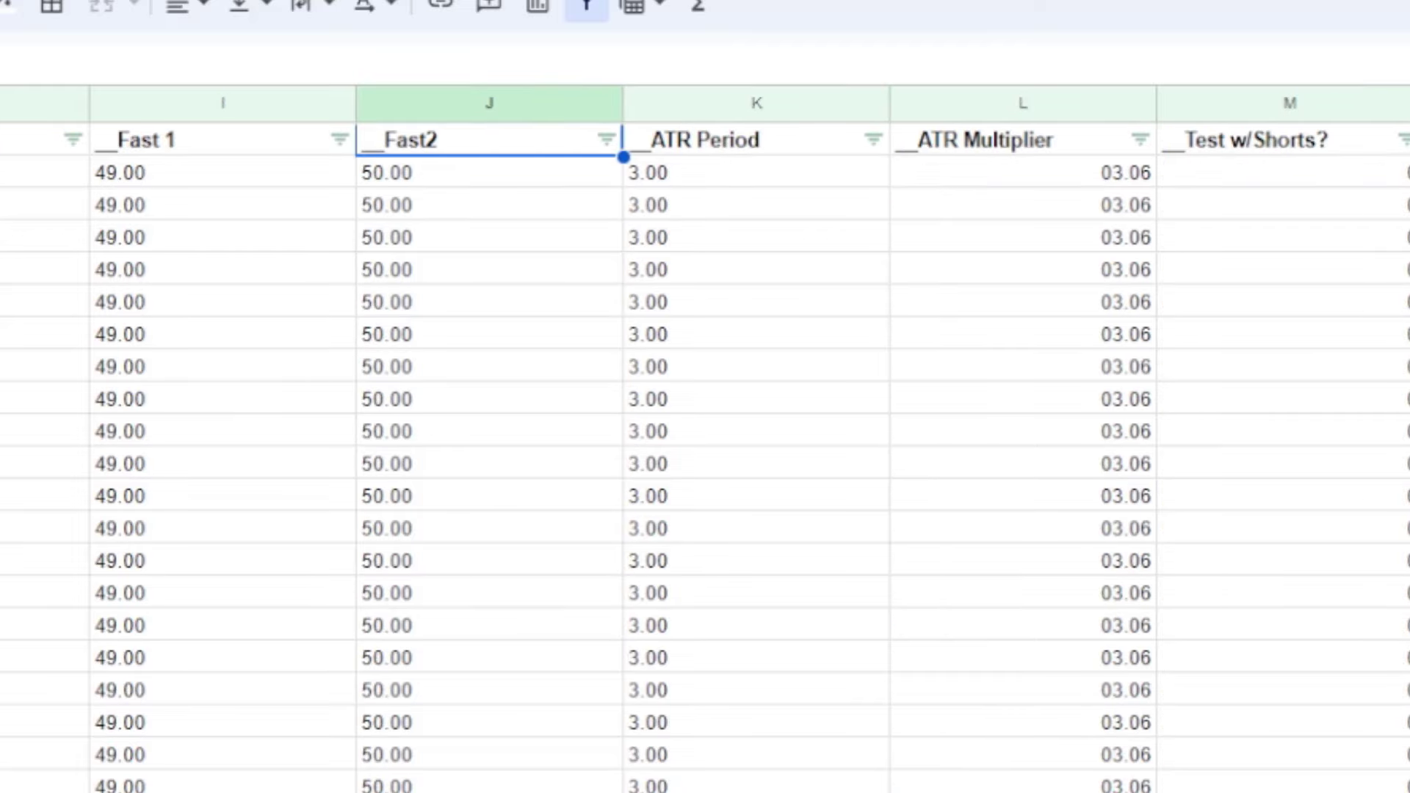
{"action": "scroll", "coordinate": [705, 441], "scroll_direction": "right", "scroll_amount": 5}
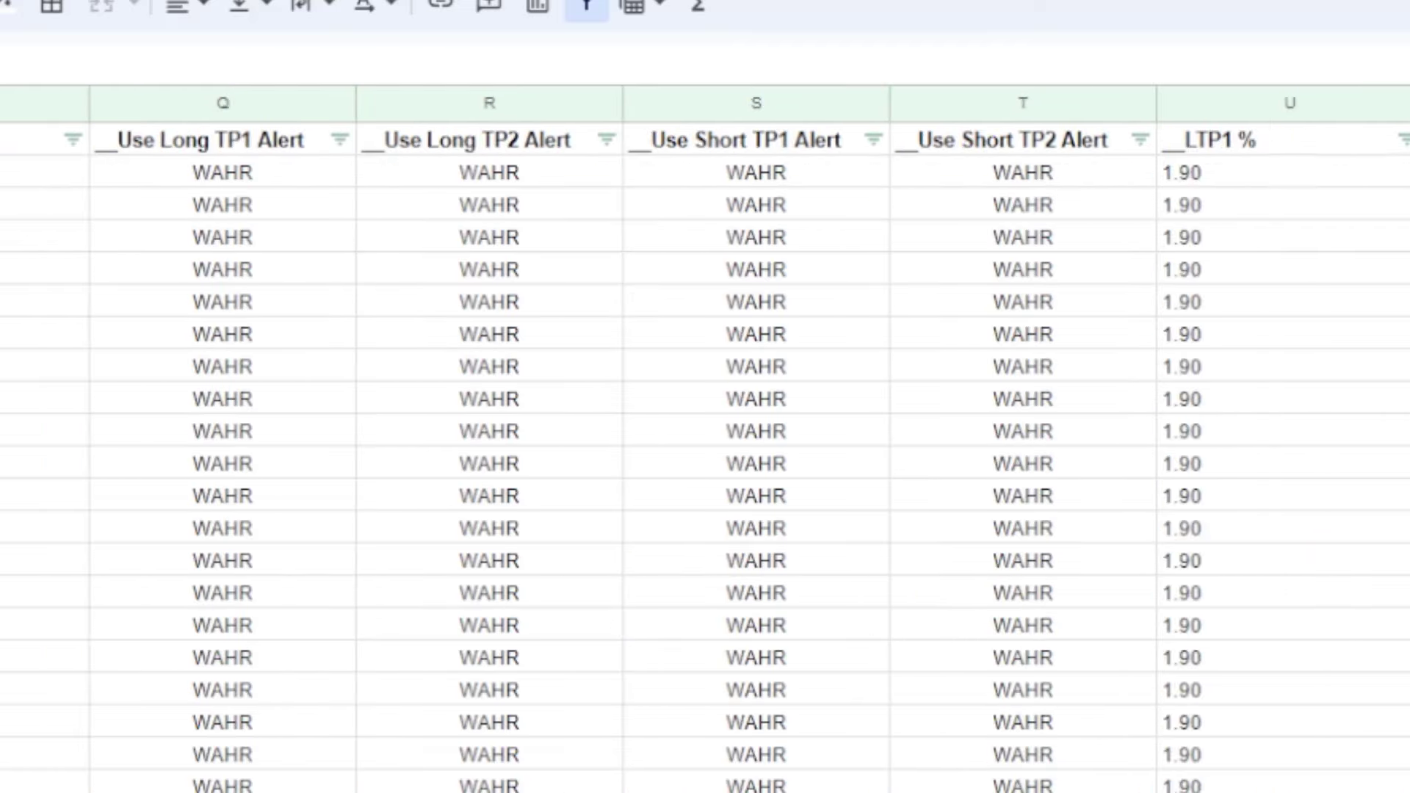
{"action": "scroll", "coordinate": [705, 441], "scroll_direction": "left", "scroll_amount": 2}
{"action": "scroll", "coordinate": [704, 441], "scroll_direction": "left", "scroll_amount": 10}
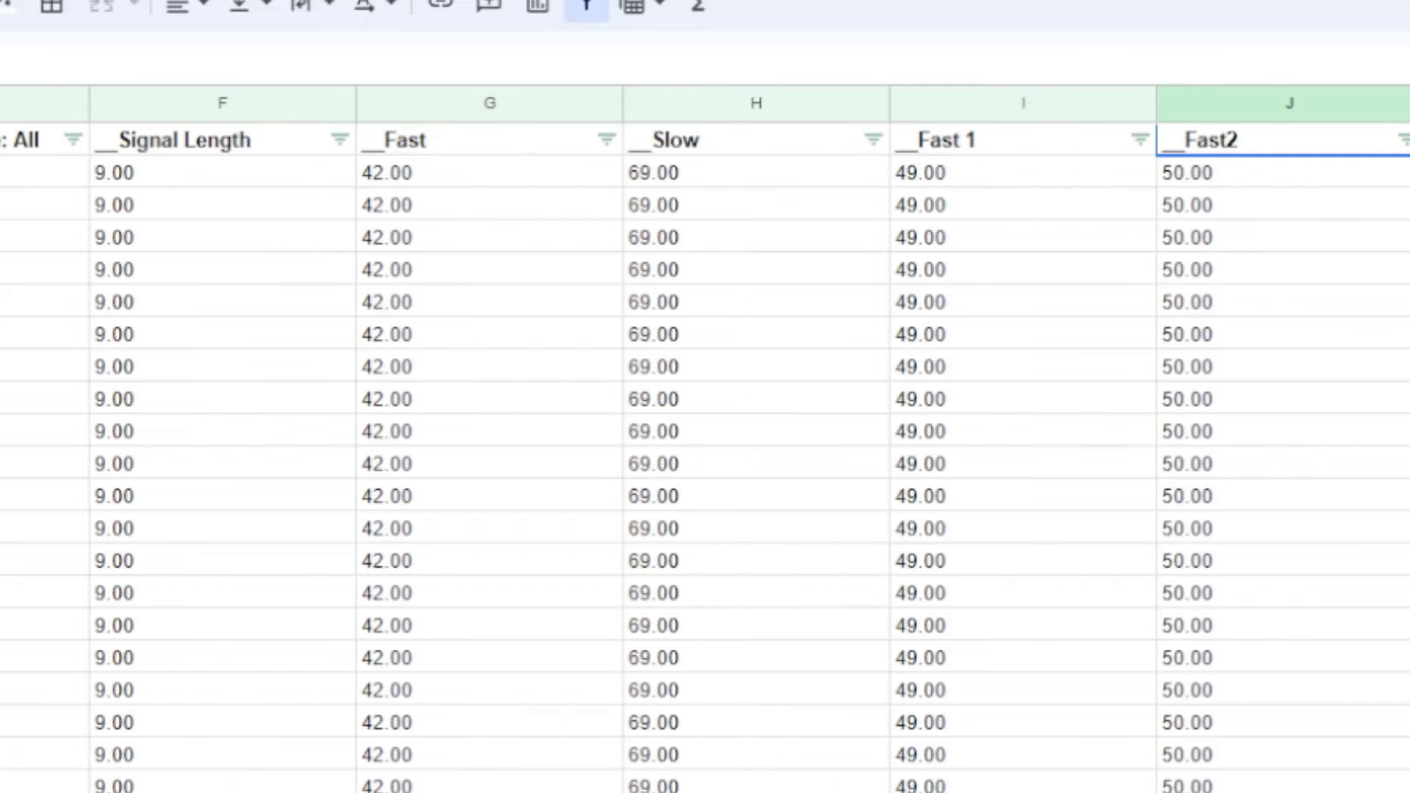
{"action": "scroll", "coordinate": [705, 441], "scroll_direction": "down", "scroll_amount": 1}
{"action": "scroll", "coordinate": [705, 441], "scroll_direction": "up", "scroll_amount": 1}
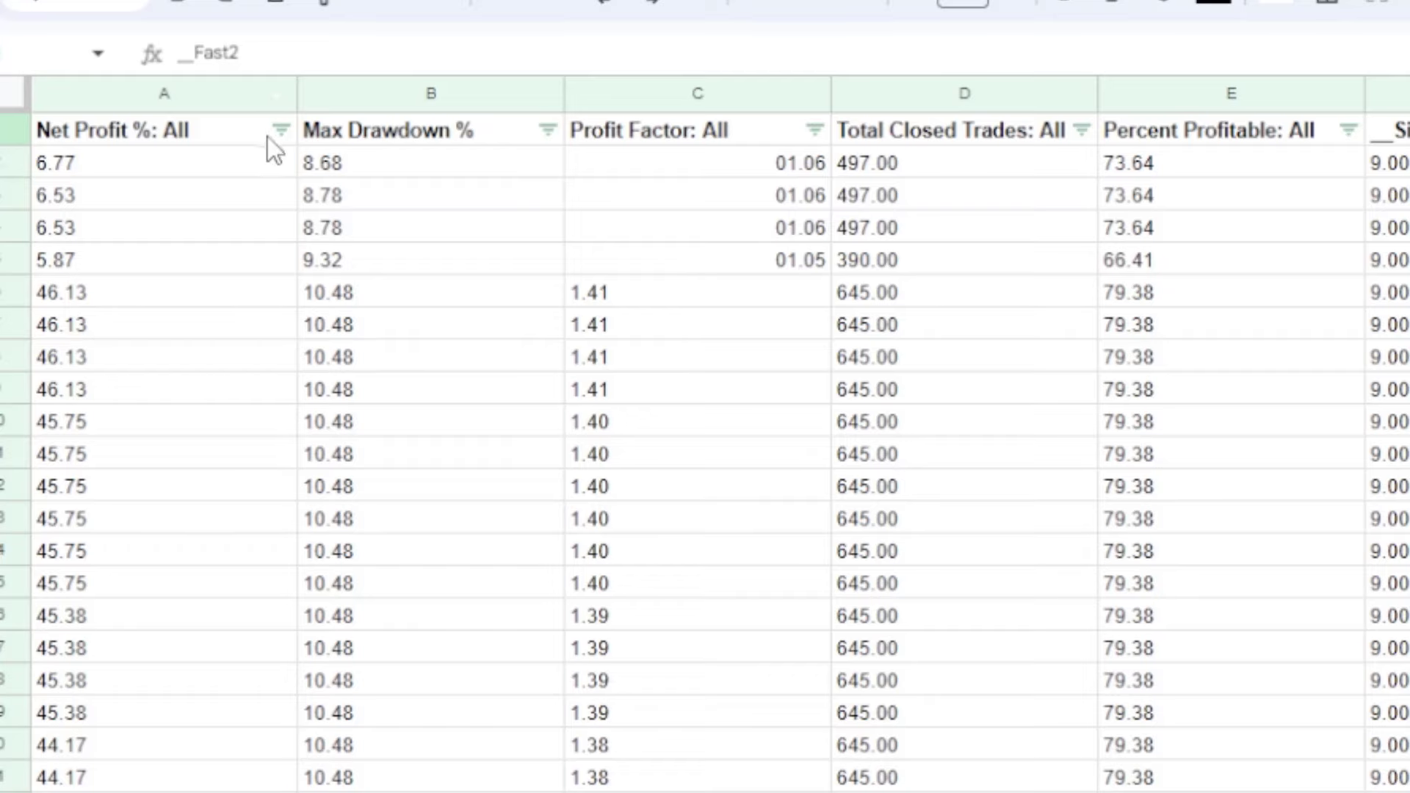
- Sort the rows by Net Profit %: All, trying A to Z and settling on Z to A
{"action": "left_click", "coordinate": [280, 130]}
{"action": "left_click", "coordinate": [402, 221]}
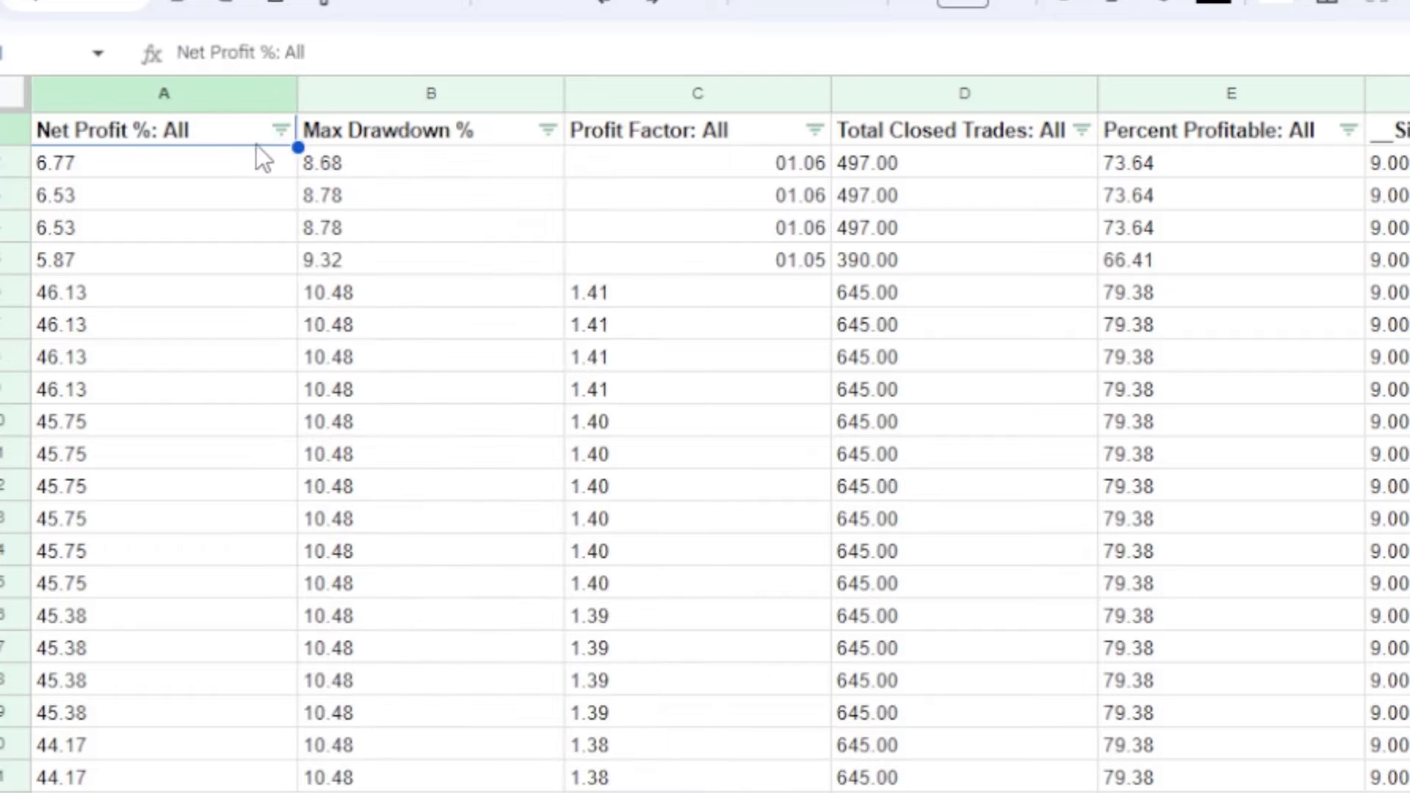
{"action": "left_click", "coordinate": [281, 130]}
{"action": "left_click", "coordinate": [369, 184]}
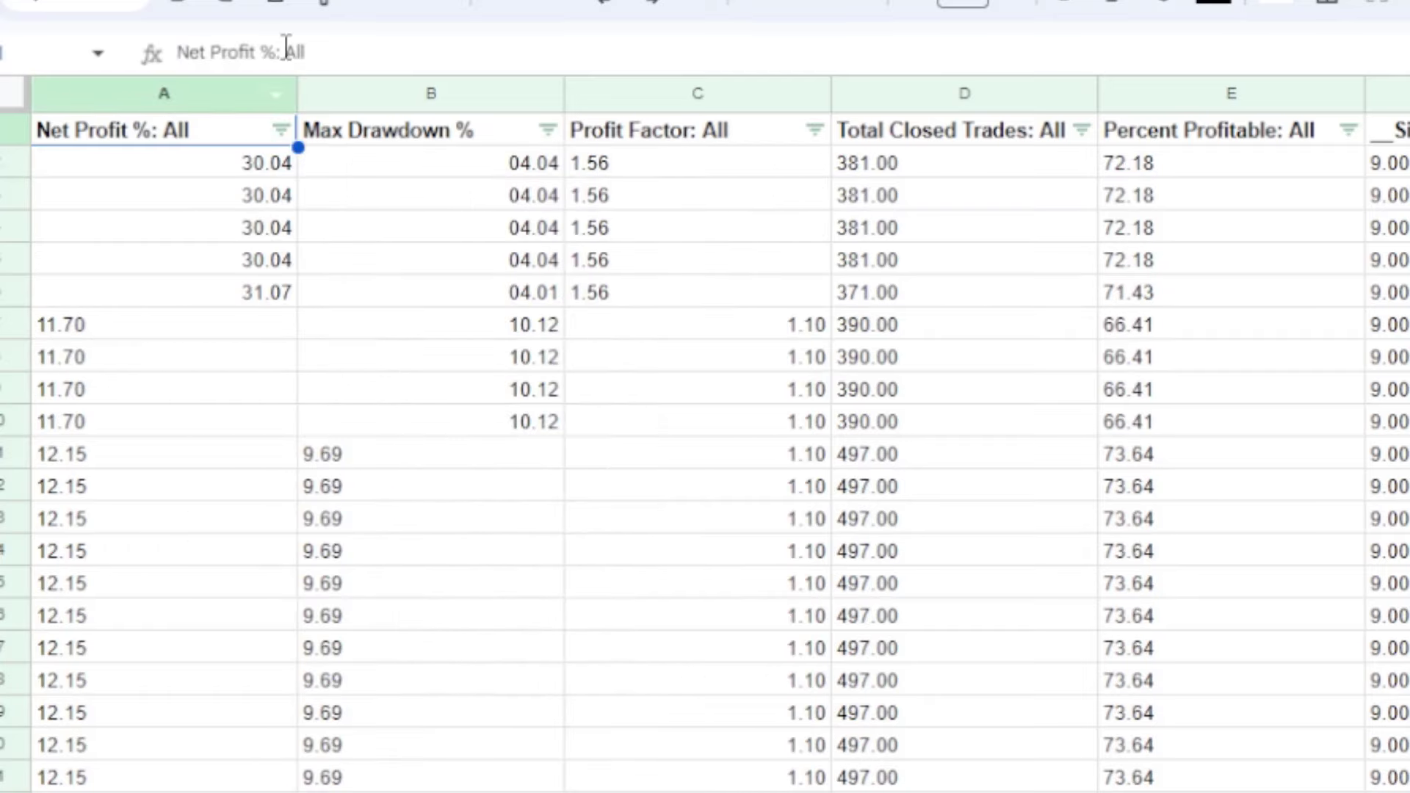
{"action": "left_click", "coordinate": [280, 130]}
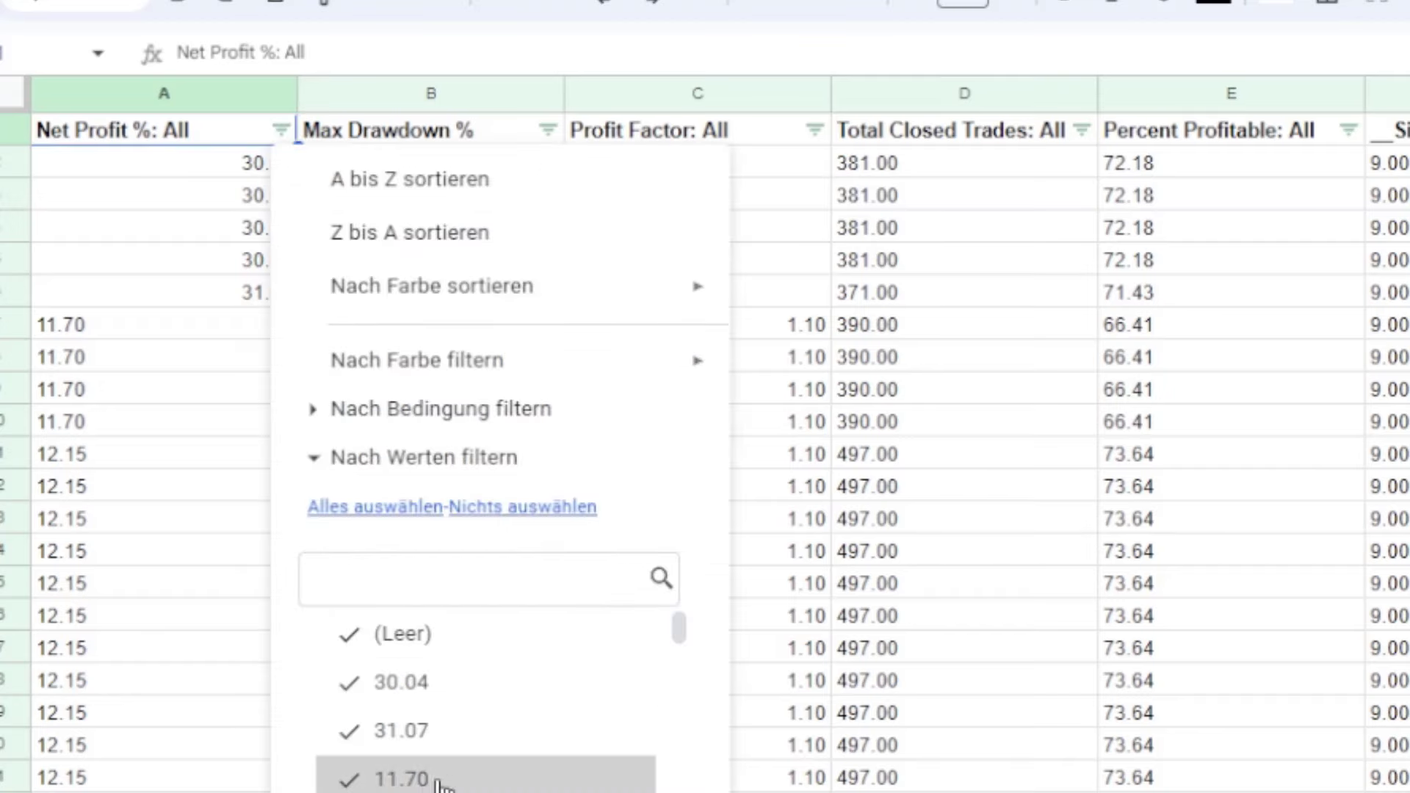
{"action": "left_click", "coordinate": [503, 234]}
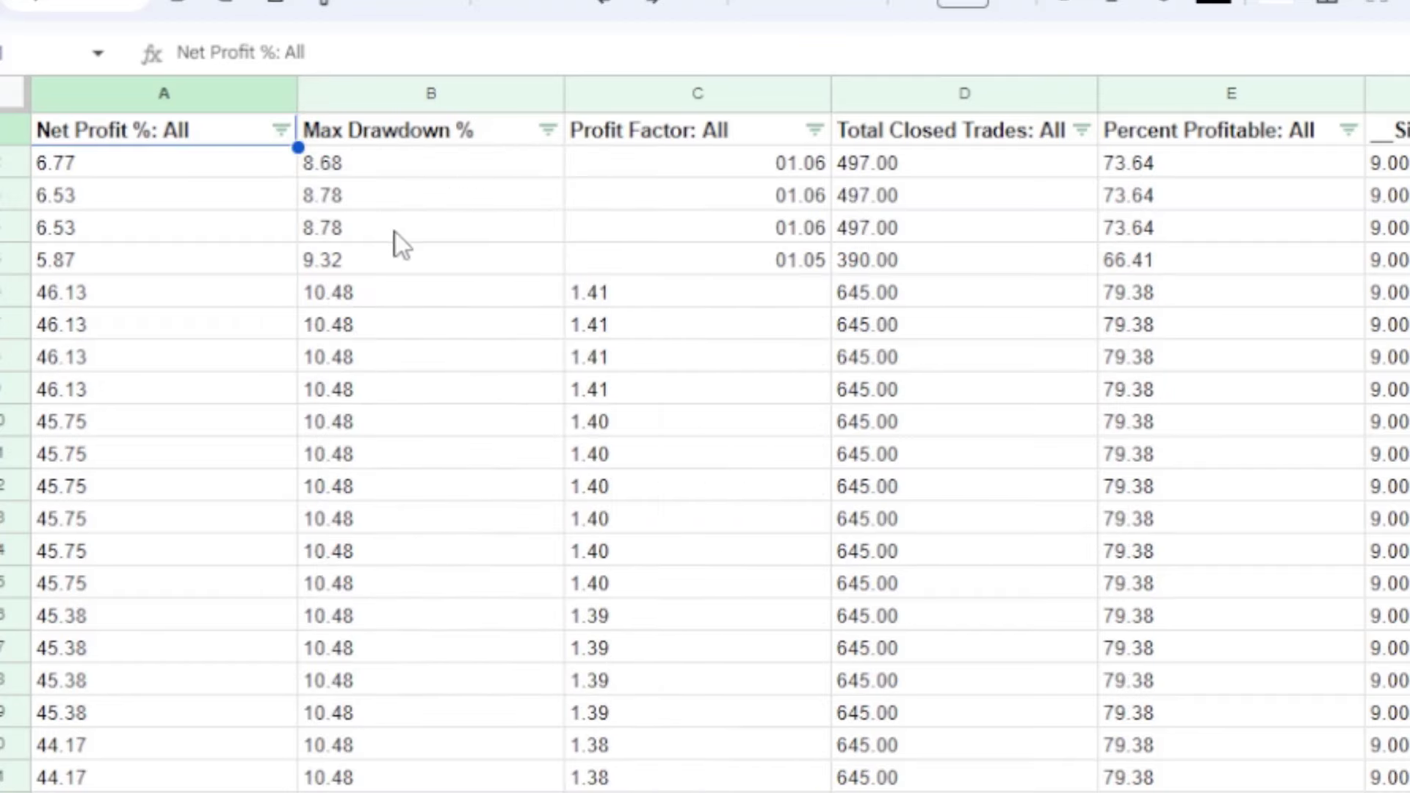
- Fill rows 6 to 121, starting at the first 46.13 net profit entry, with yellow
{"action": "left_click", "coordinate": [4, 160]}
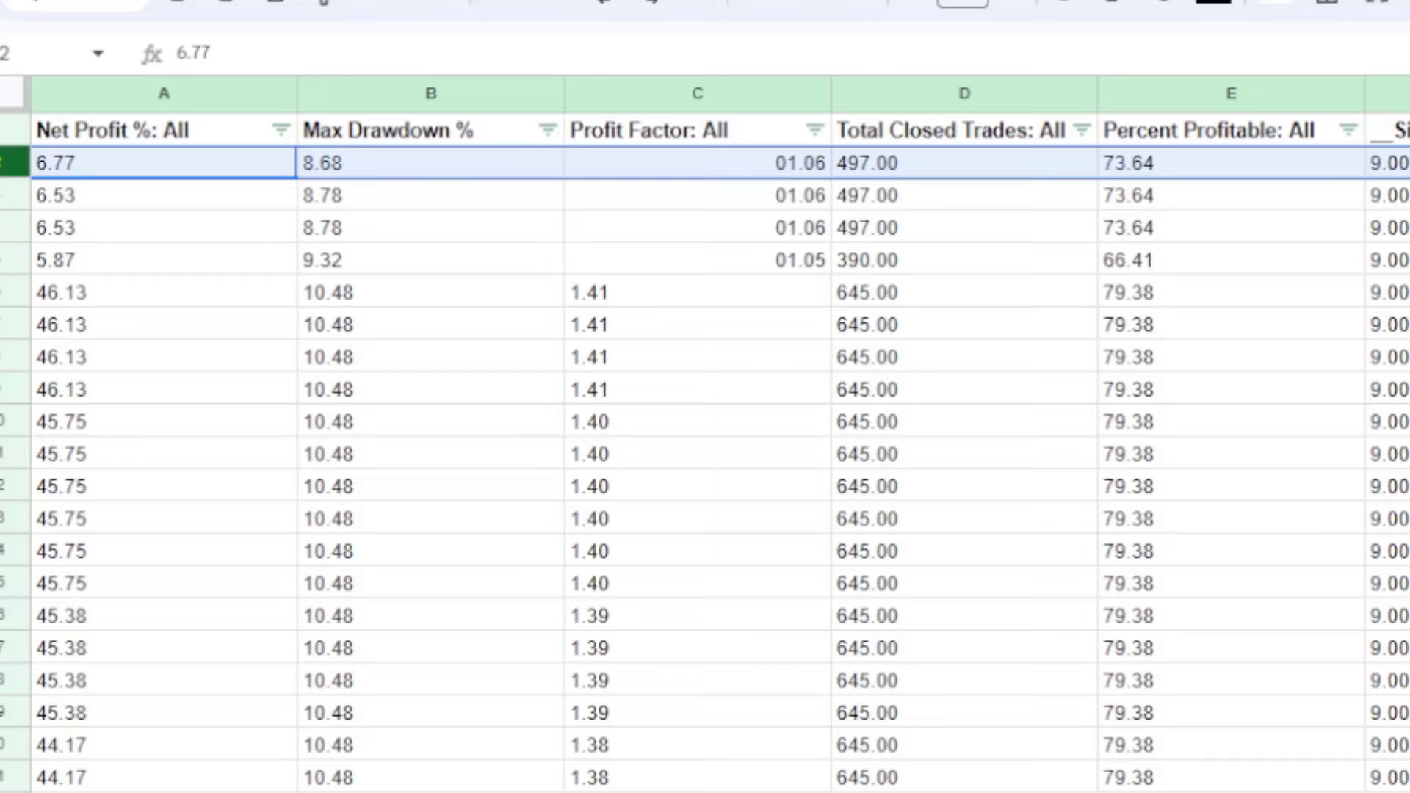
{"action": "left_click_drag", "start_coordinate": [15, 292], "coordinate": [3, 790]}
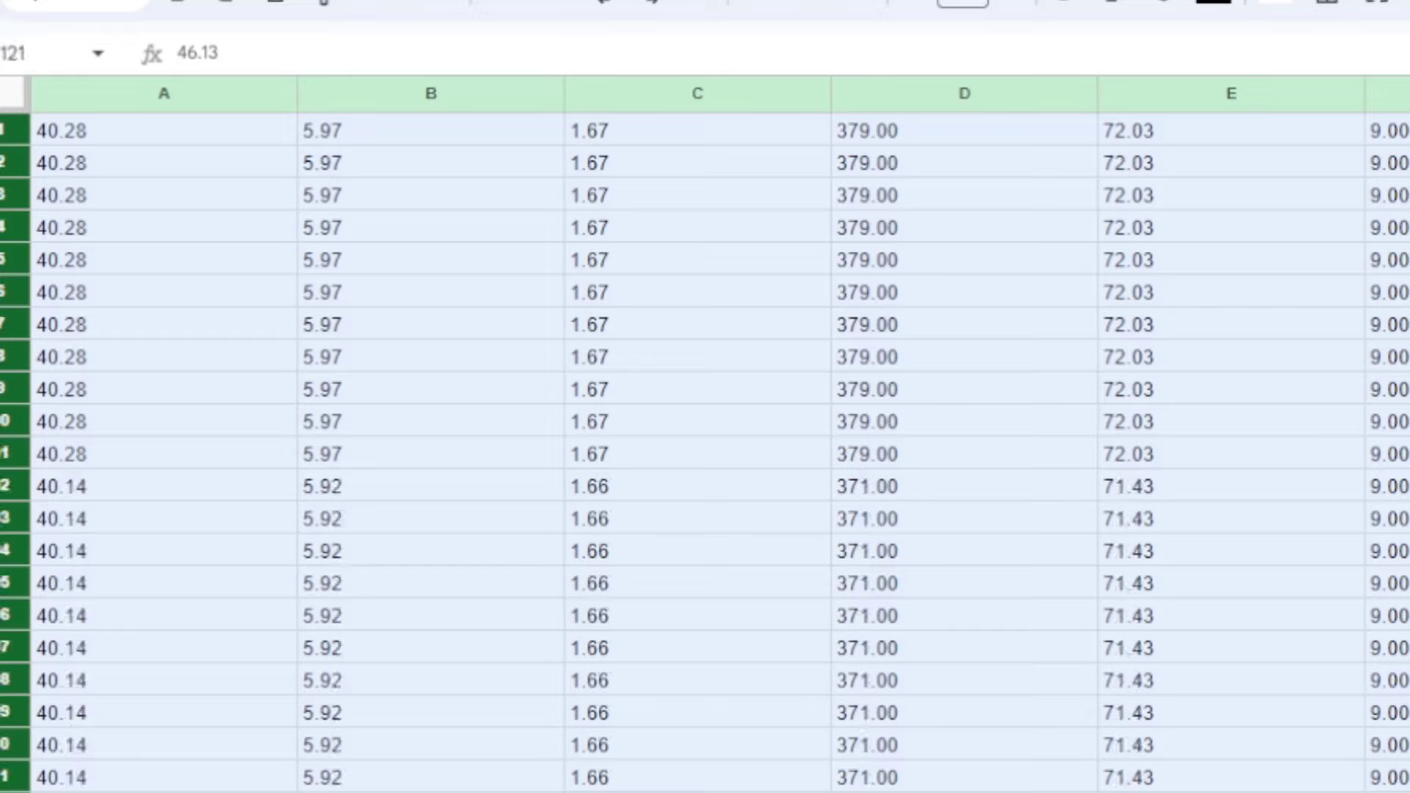
{"action": "left_click", "coordinate": [1282, 4]}
{"action": "left_click", "coordinate": [1381, 126]}
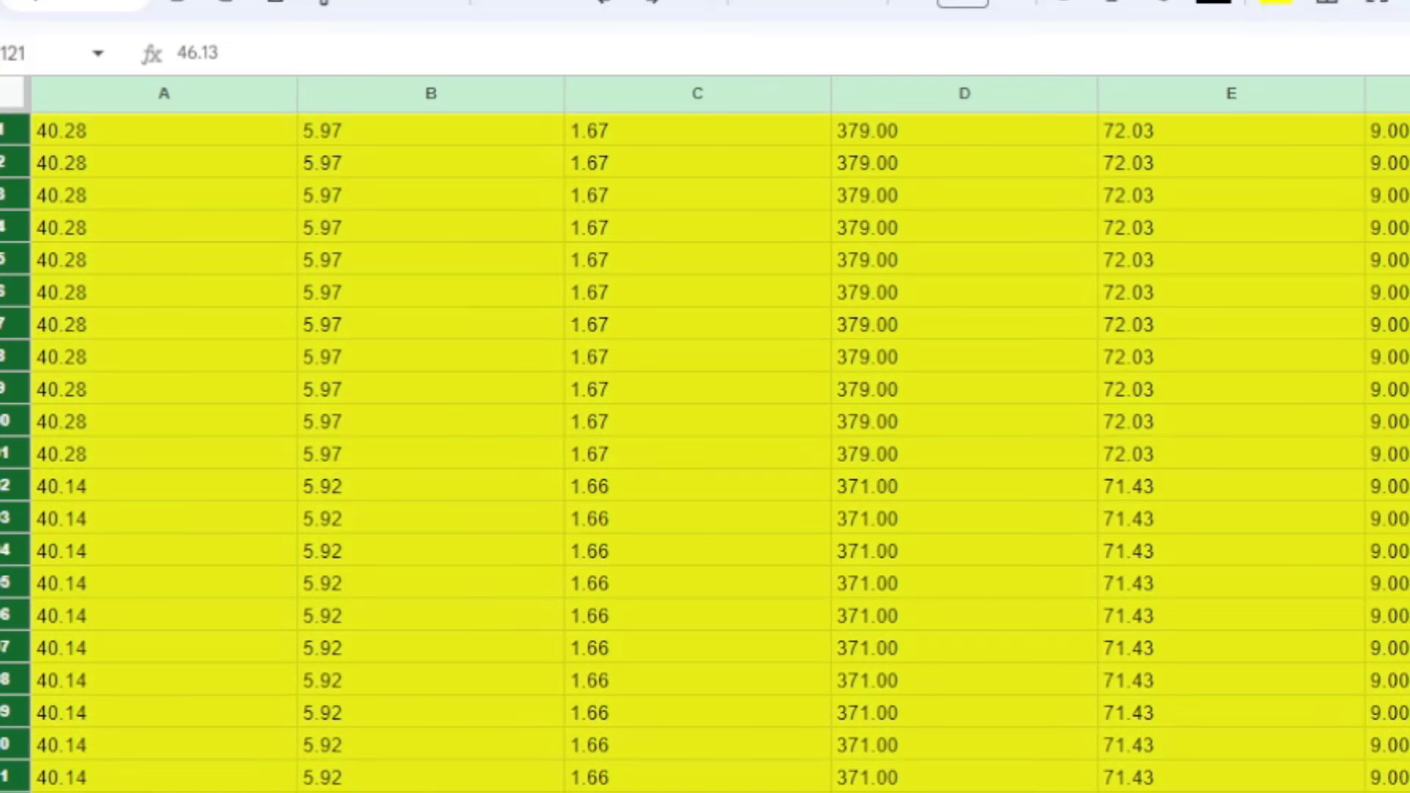
{"action": "scroll", "coordinate": [705, 441], "scroll_direction": "up", "scroll_amount": 5}
{"action": "scroll", "coordinate": [1331, 310], "scroll_direction": "up", "scroll_amount": 5}
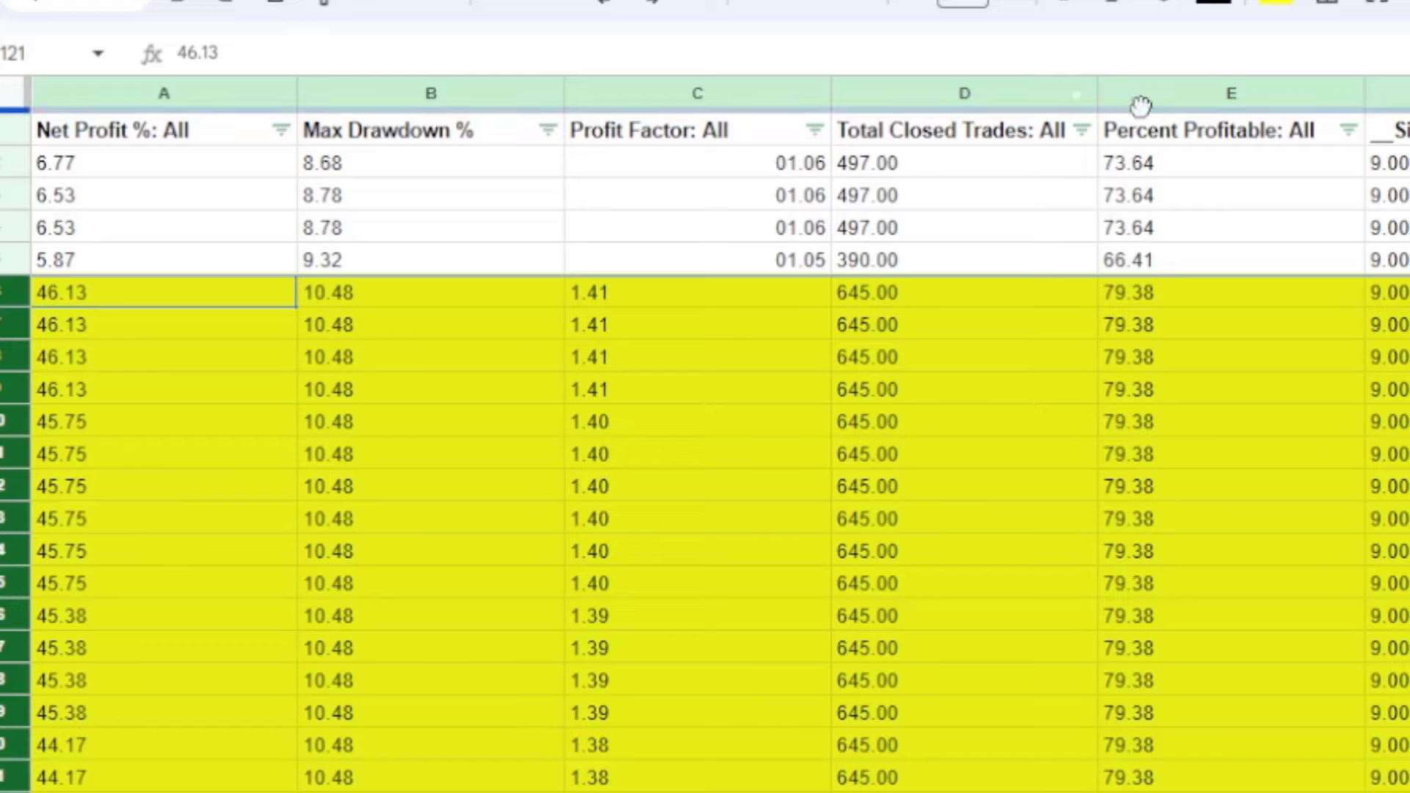
- Fill the entire Max Drawdown % column with orange and check its values down the rows
{"action": "left_click", "coordinate": [1187, 96]}
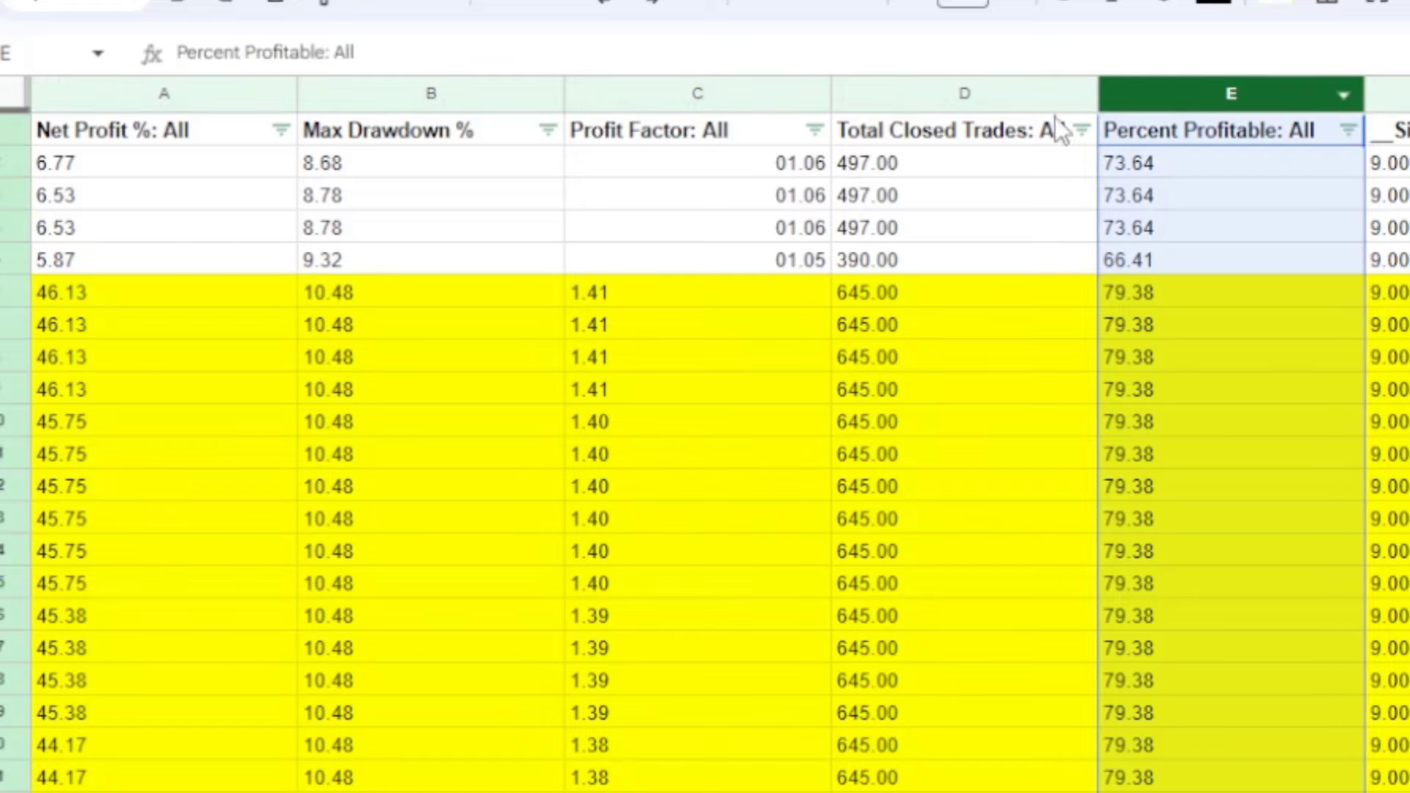
{"action": "left_click", "coordinate": [490, 88]}
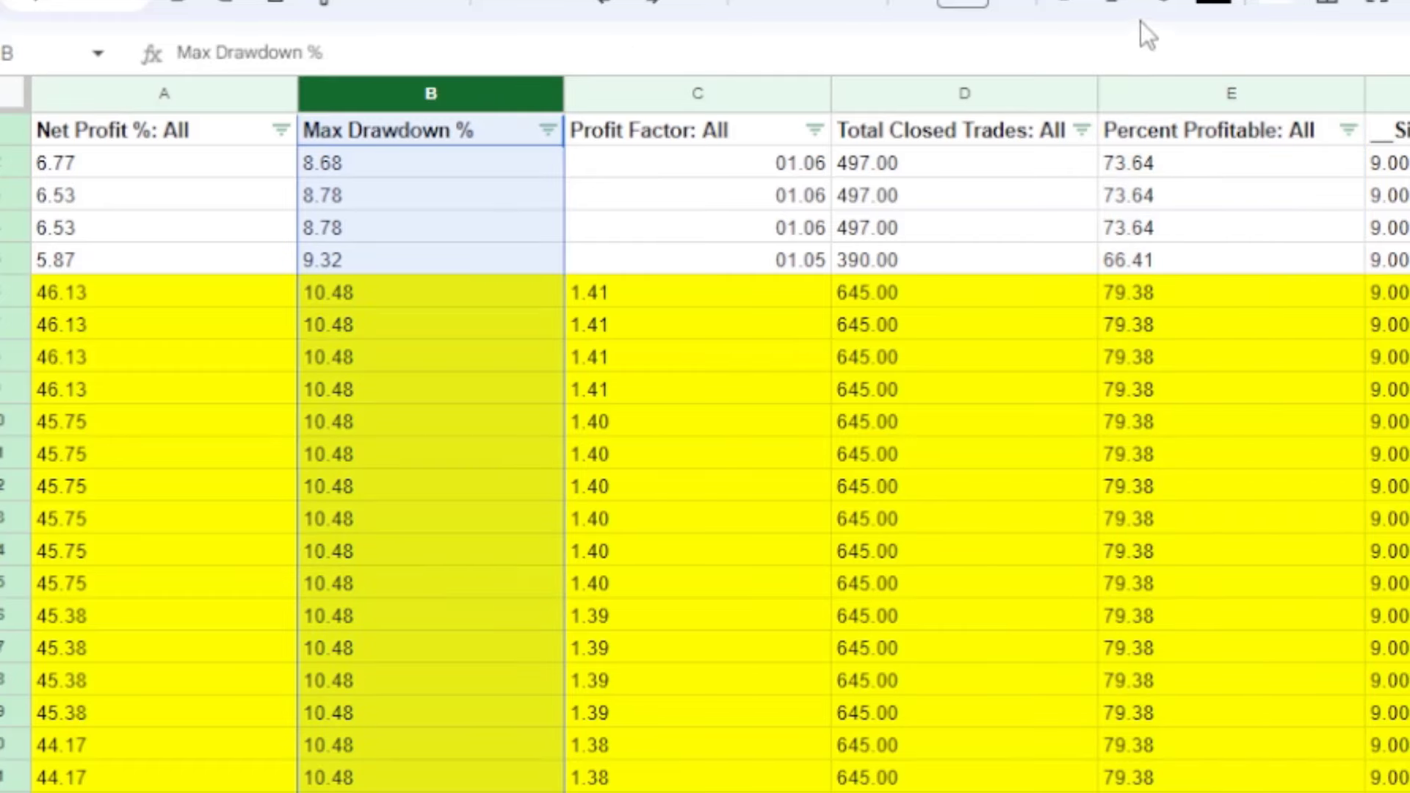
{"action": "left_click", "coordinate": [1271, 9]}
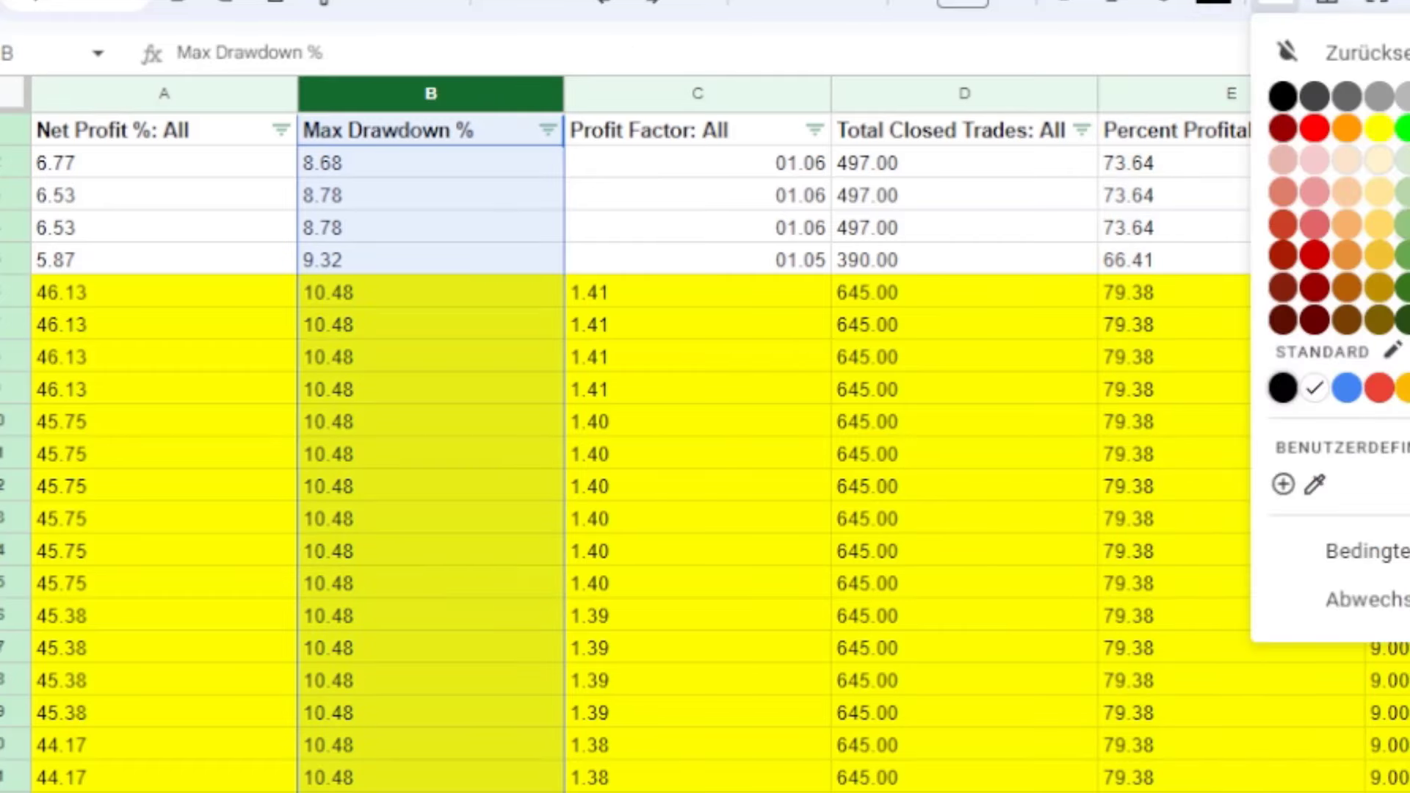
{"action": "left_click", "coordinate": [1347, 129]}
{"action": "scroll", "coordinate": [399, 616], "scroll_direction": "down", "scroll_amount": 8}
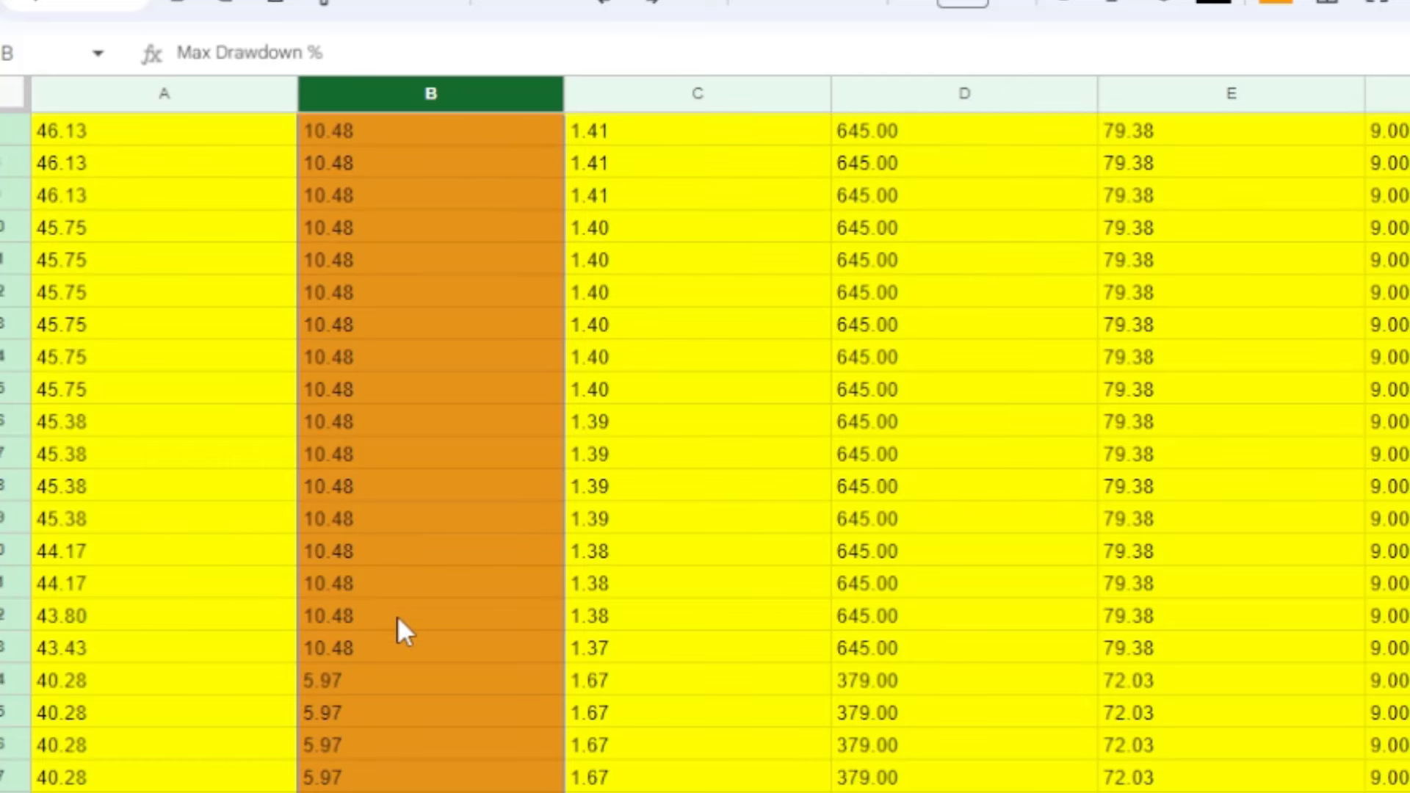
{"action": "scroll", "coordinate": [402, 645], "scroll_direction": "down", "scroll_amount": 4}
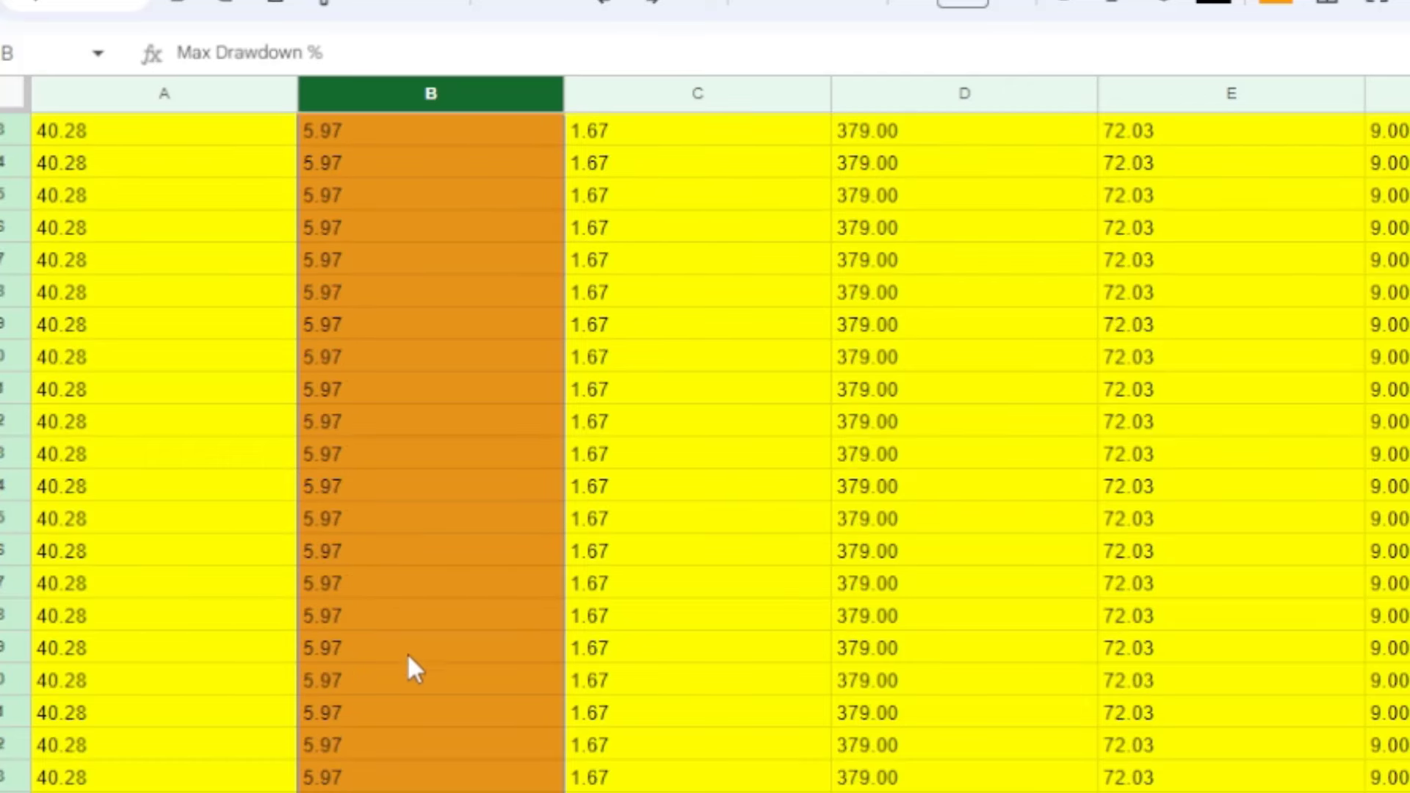
{"action": "scroll", "coordinate": [419, 656], "scroll_direction": "up", "scroll_amount": 12}
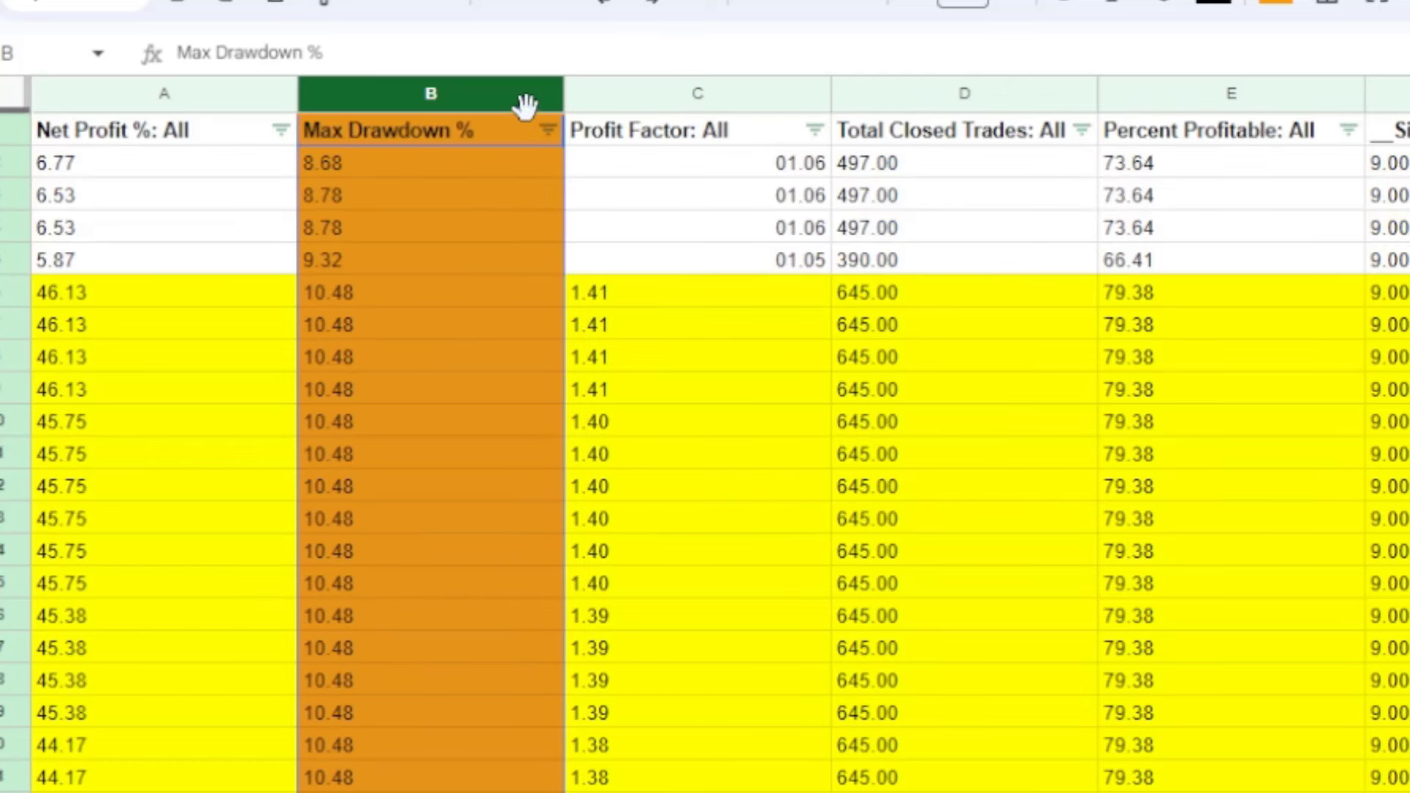
- Sort the rows by Max Drawdown %, trying Z to A and settling on A to Z, and check the order
{"action": "left_click", "coordinate": [547, 130]}
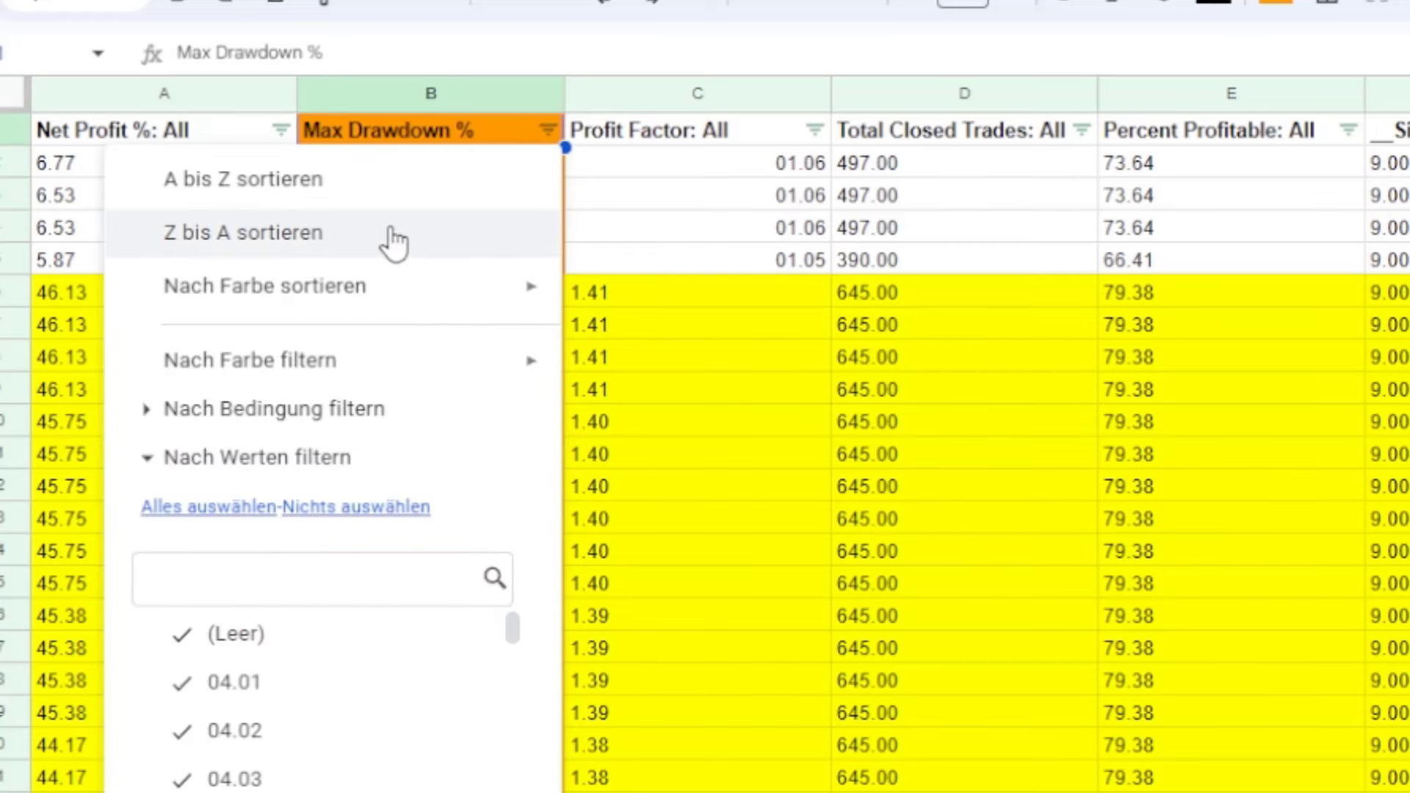
{"action": "left_click", "coordinate": [394, 233]}
{"action": "left_click", "coordinate": [549, 131]}
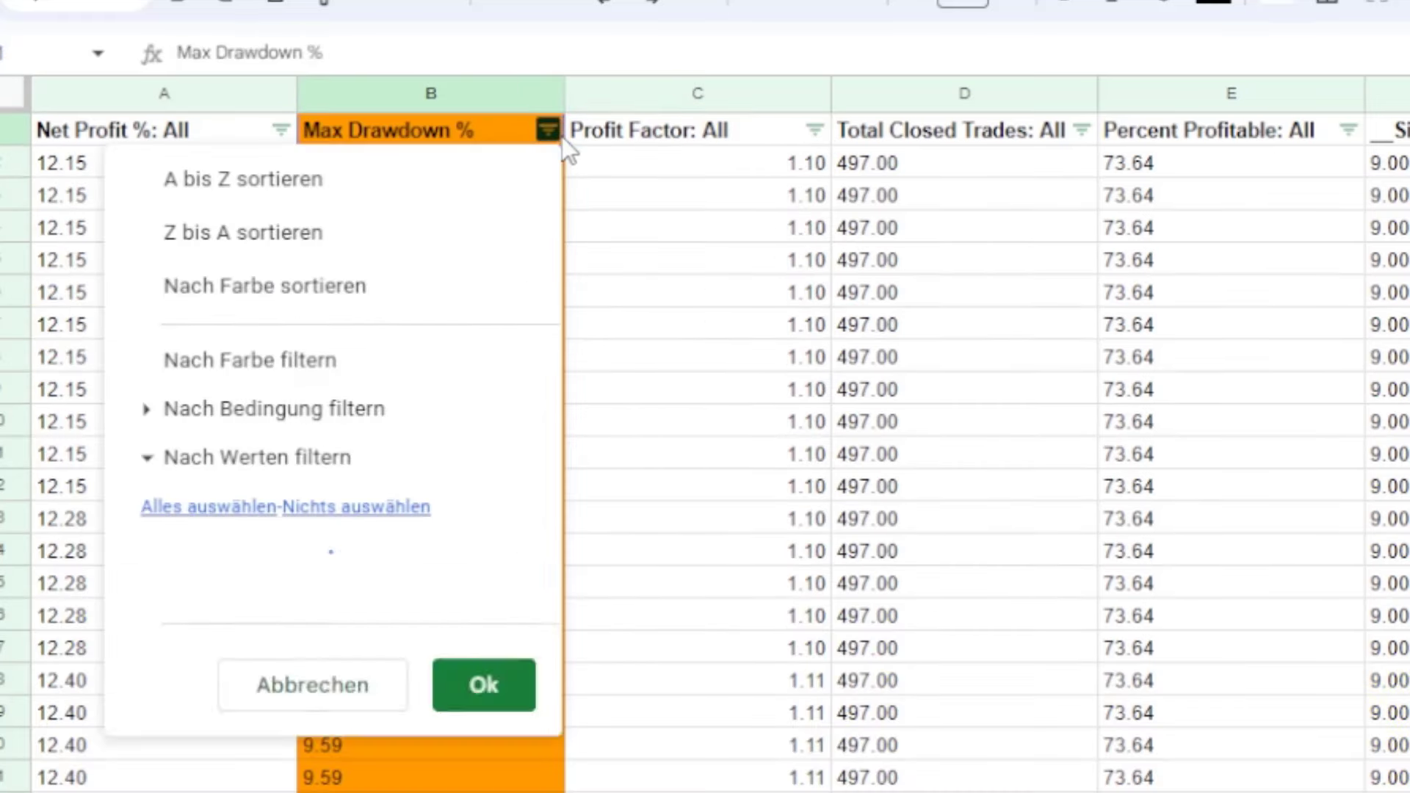
{"action": "left_click", "coordinate": [418, 186]}
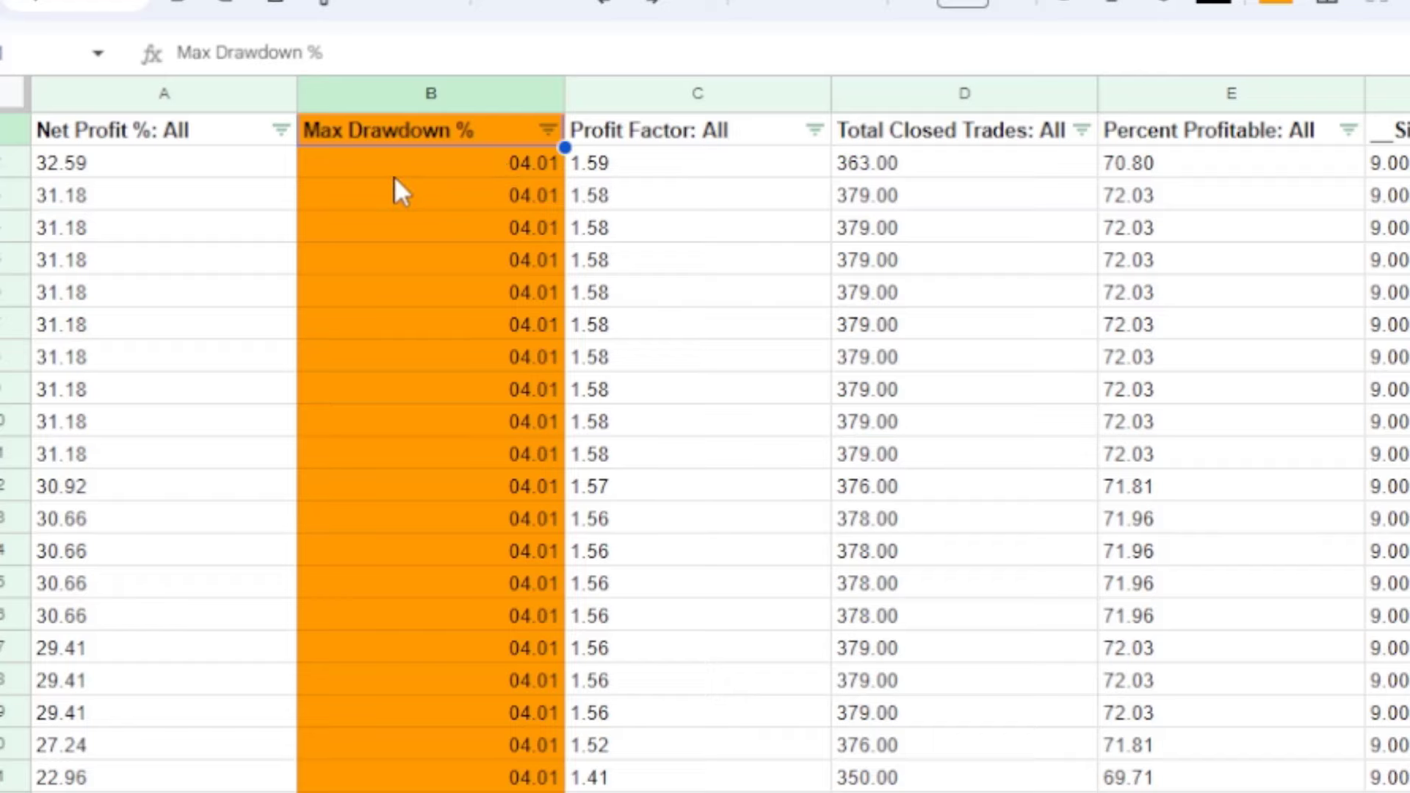
{"action": "scroll", "coordinate": [441, 264], "scroll_direction": "down", "scroll_amount": 15}
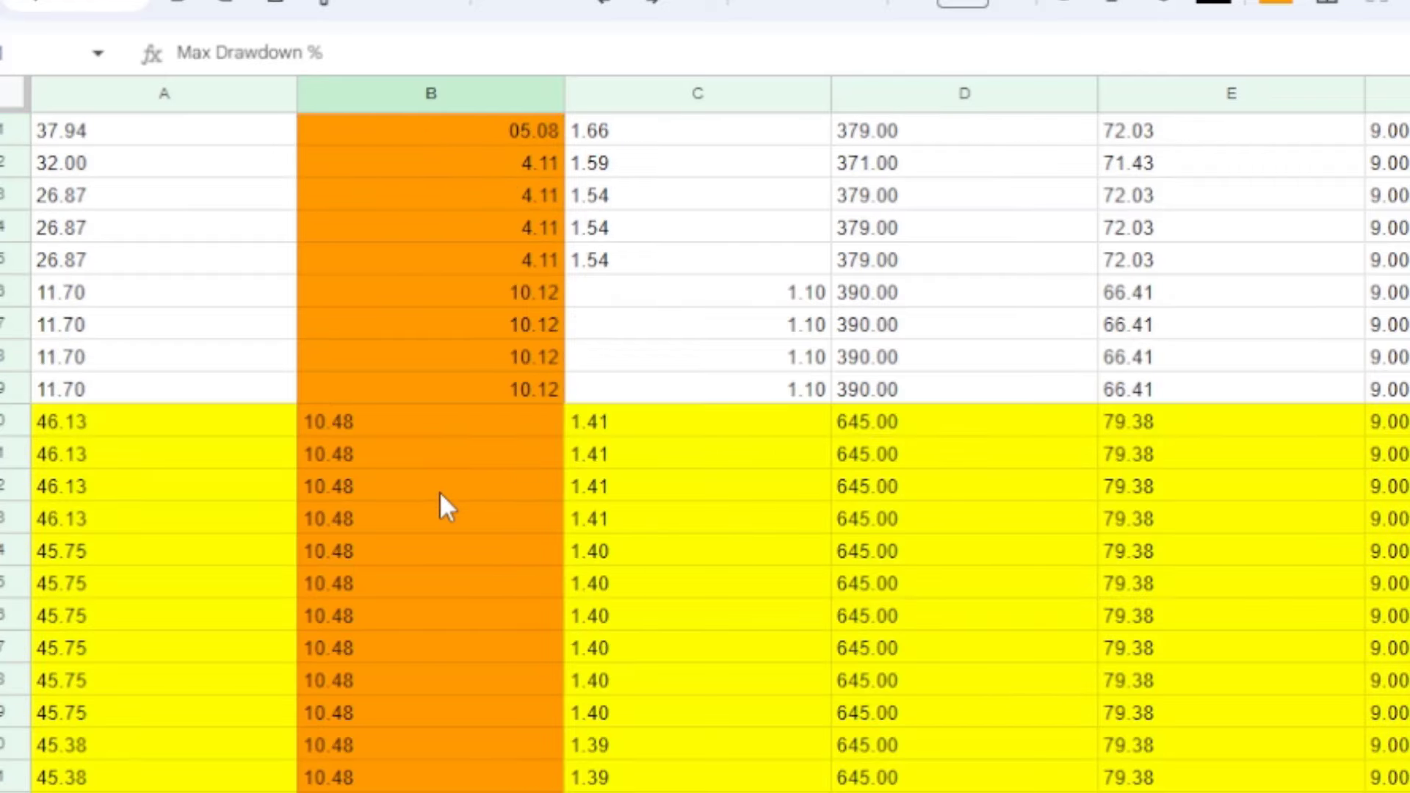
- Find the first yellow rows with single-digit drawdown and examine their Net Profit % and Max Drawdown % values
{"action": "scroll", "coordinate": [439, 491], "scroll_direction": "up", "scroll_amount": 15}
{"action": "scroll", "coordinate": [408, 551], "scroll_direction": "down", "scroll_amount": 15}
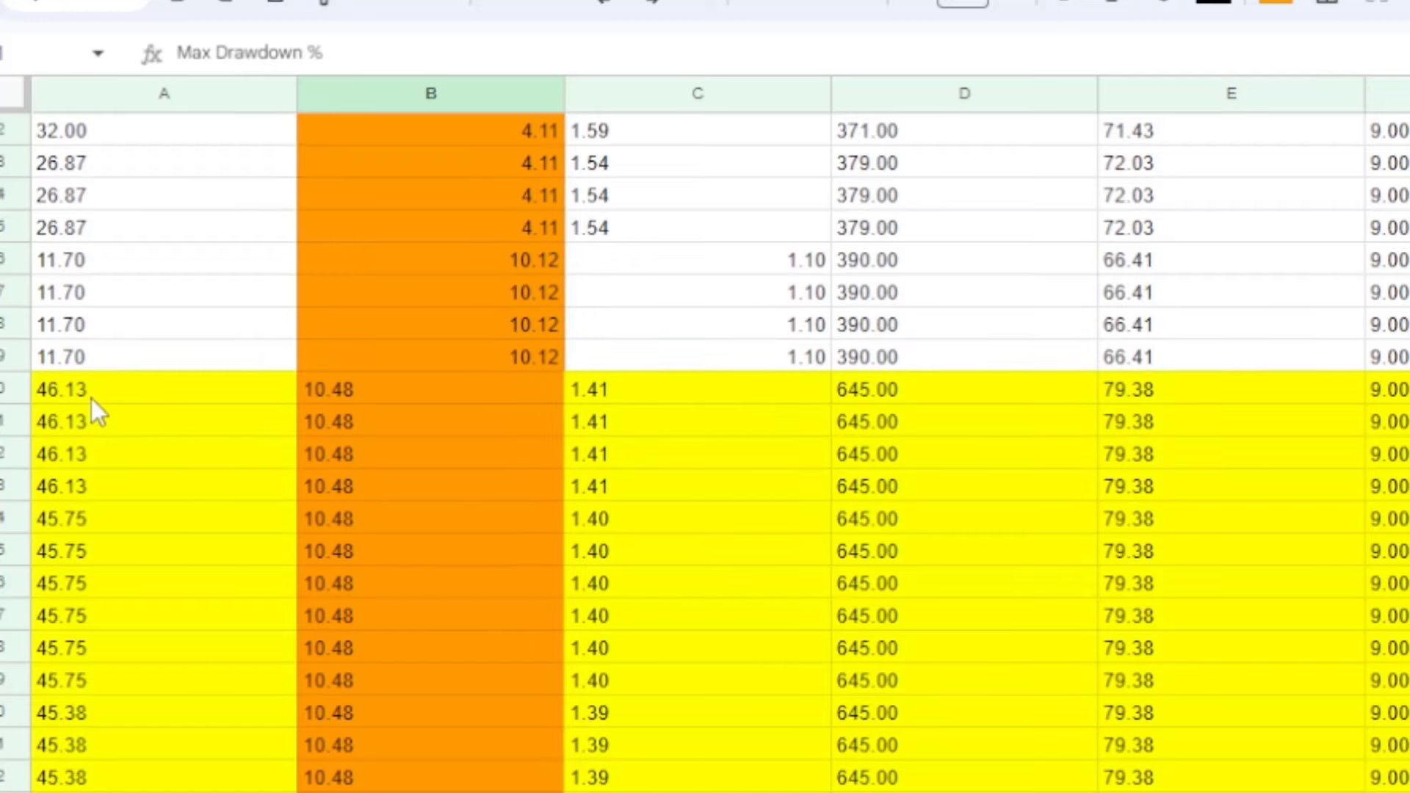
{"action": "scroll", "coordinate": [274, 478], "scroll_direction": "up", "scroll_amount": 15}
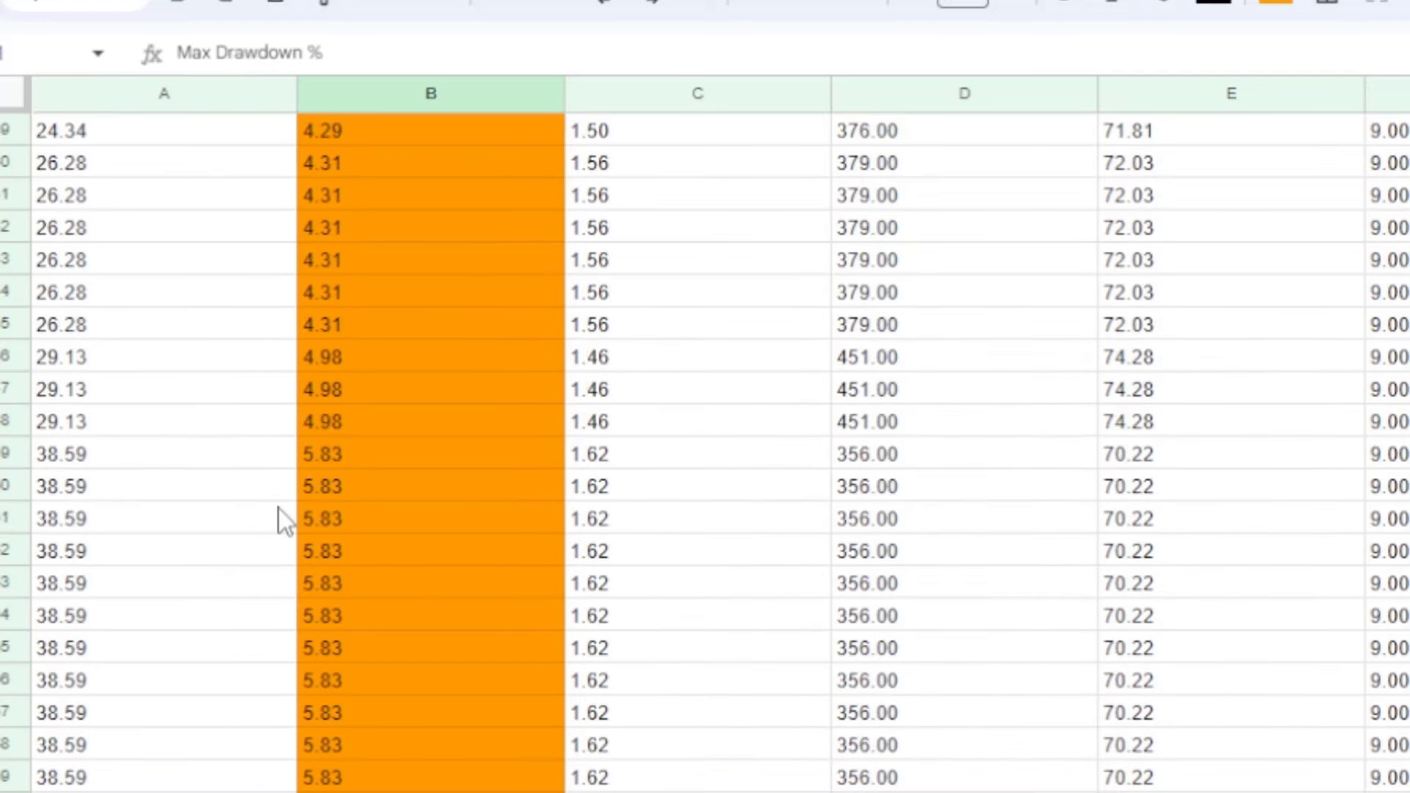
{"action": "scroll", "coordinate": [279, 510], "scroll_direction": "down", "scroll_amount": 10}
{"action": "scroll", "coordinate": [265, 492], "scroll_direction": "up", "scroll_amount": 3}
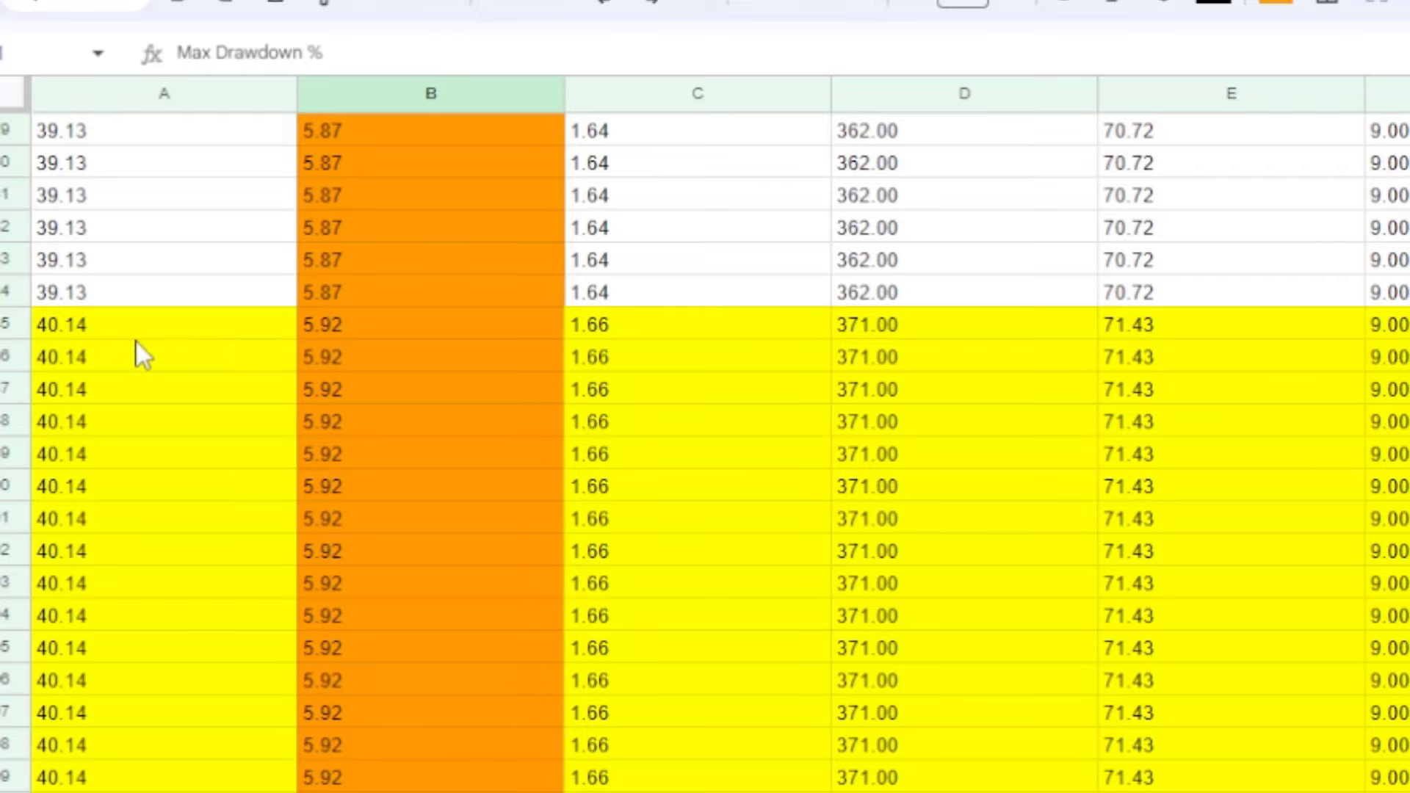
{"action": "left_click", "coordinate": [114, 332]}
{"action": "key", "text": "Down"}
{"action": "key", "text": "Down"}
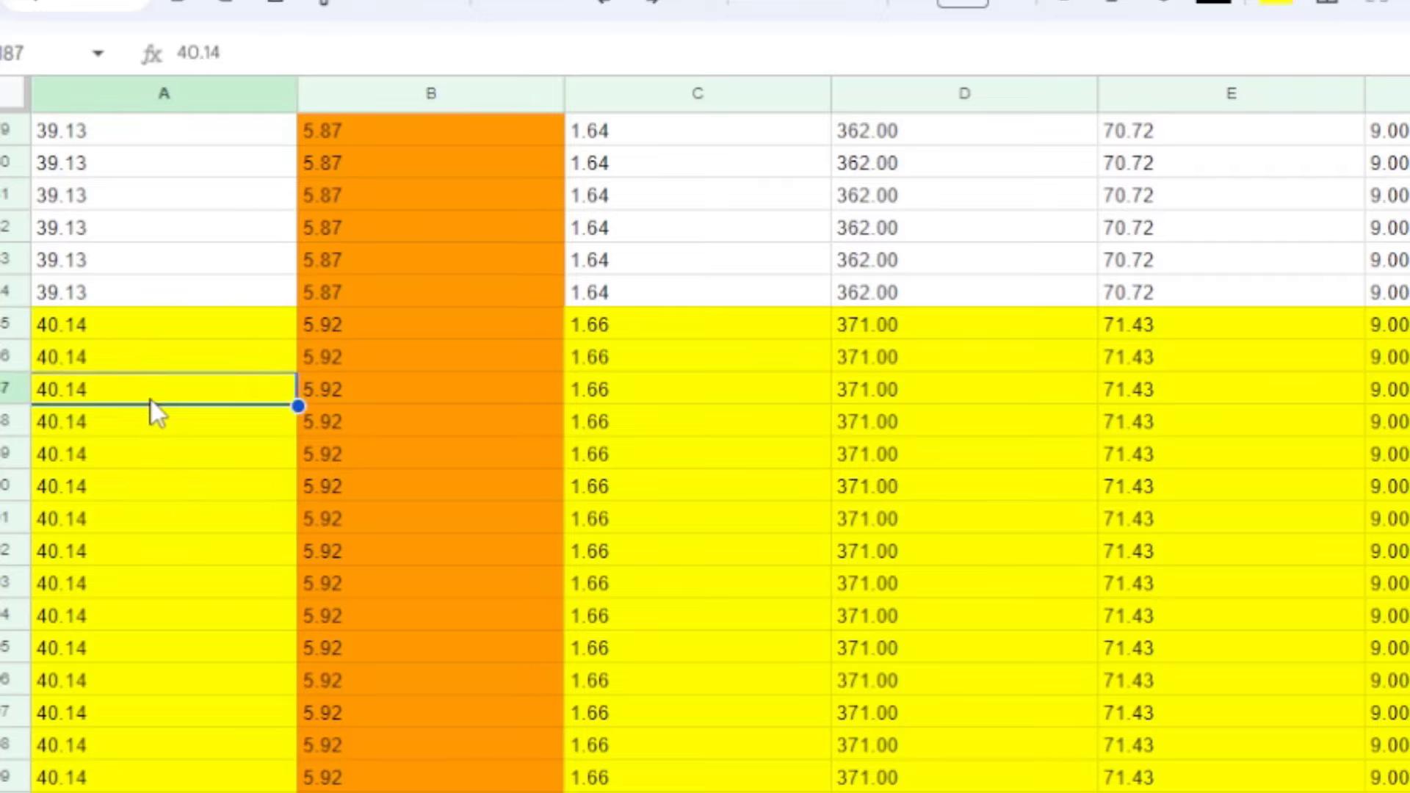
{"action": "key", "text": "Down"}
{"action": "left_click", "coordinate": [332, 338]}
{"action": "key", "text": "Down"}
{"action": "key", "text": "Down"}
{"action": "key", "text": "Down"}
{"action": "key", "text": "Down"}
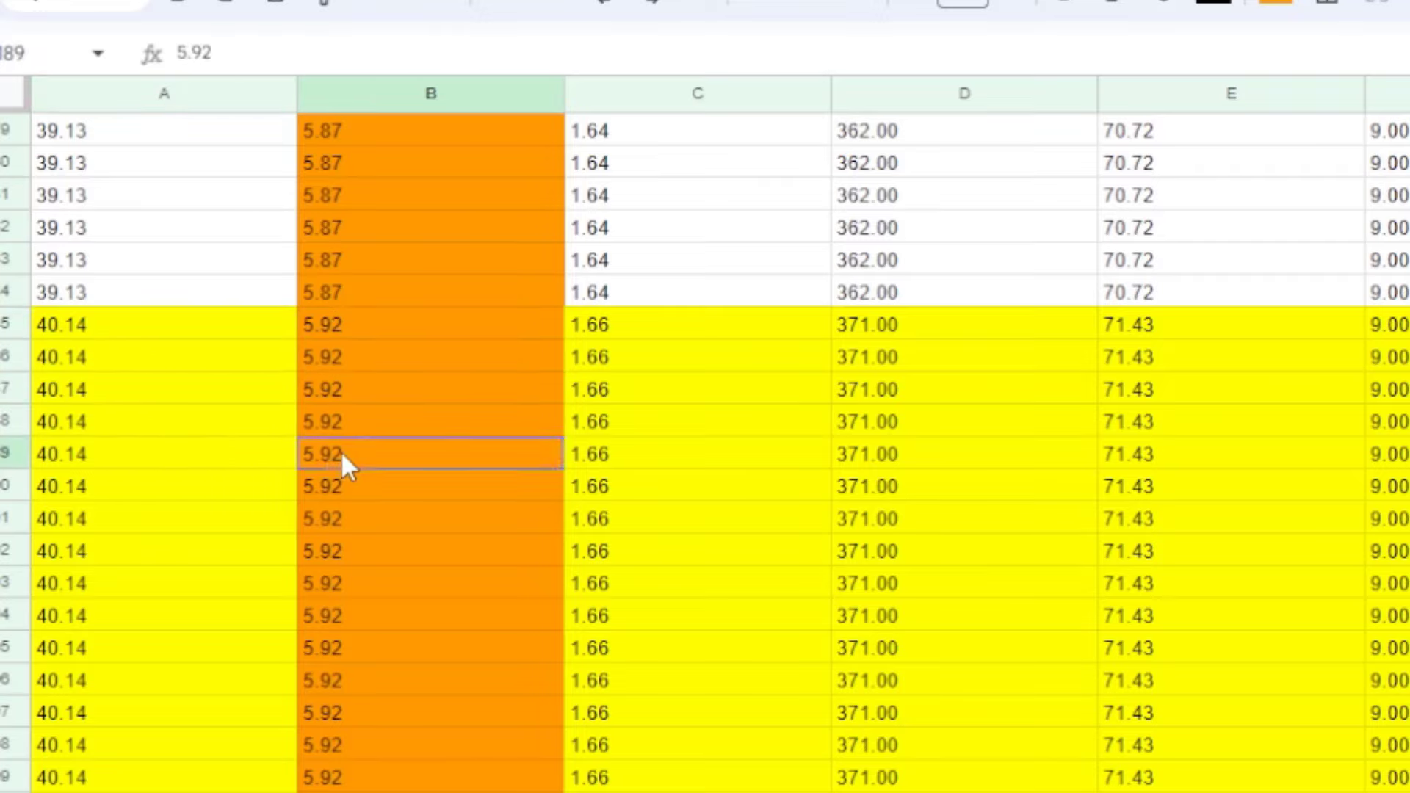
- Compare net profit and drawdown in the rows around the yellow block, and inspect rows 185 to 193
{"action": "scroll", "coordinate": [219, 619], "scroll_direction": "down", "scroll_amount": 10}
{"action": "scroll", "coordinate": [209, 633], "scroll_direction": "down", "scroll_amount": 2}
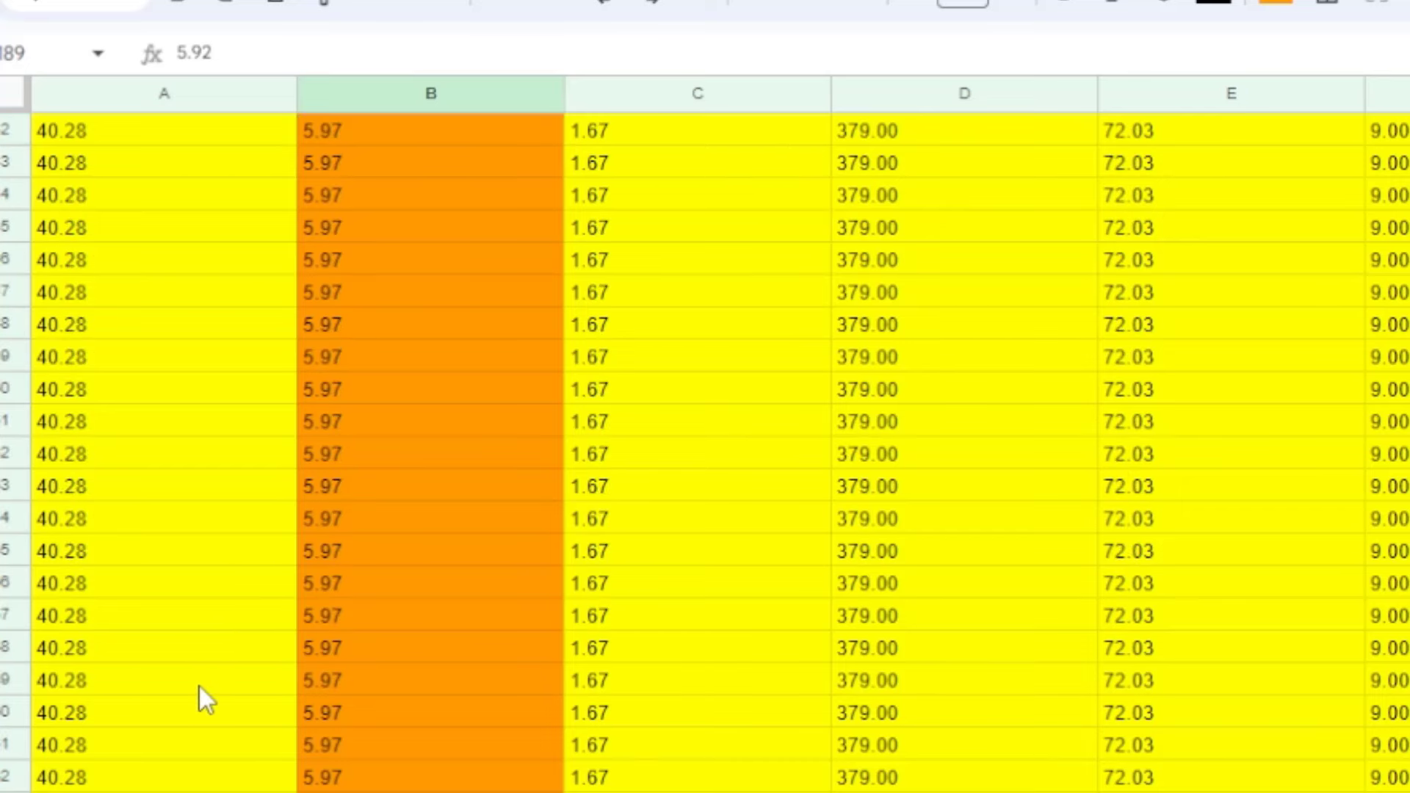
{"action": "scroll", "coordinate": [200, 690], "scroll_direction": "down", "scroll_amount": 20}
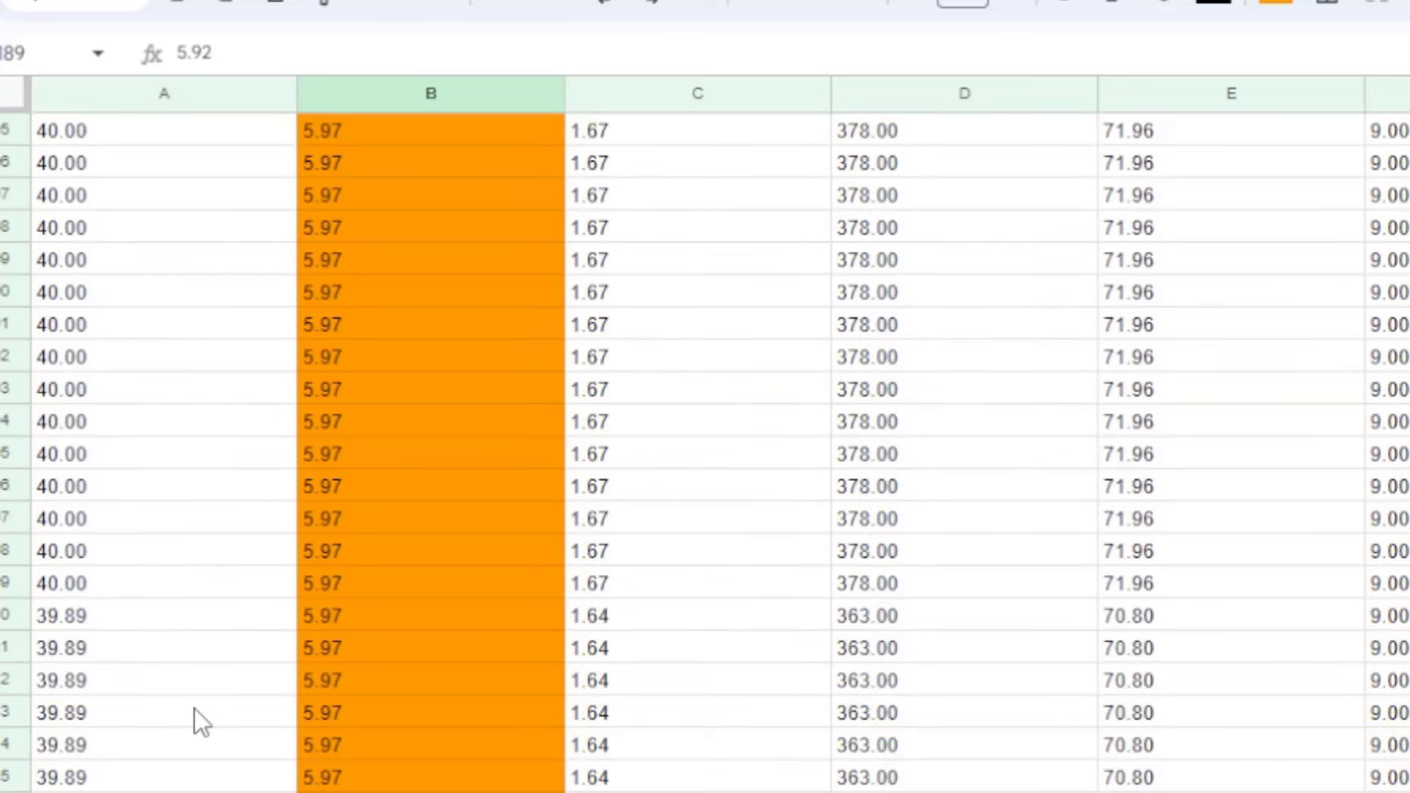
{"action": "scroll", "coordinate": [301, 708], "scroll_direction": "down", "scroll_amount": 8}
{"action": "scroll", "coordinate": [346, 698], "scroll_direction": "up", "scroll_amount": 15}
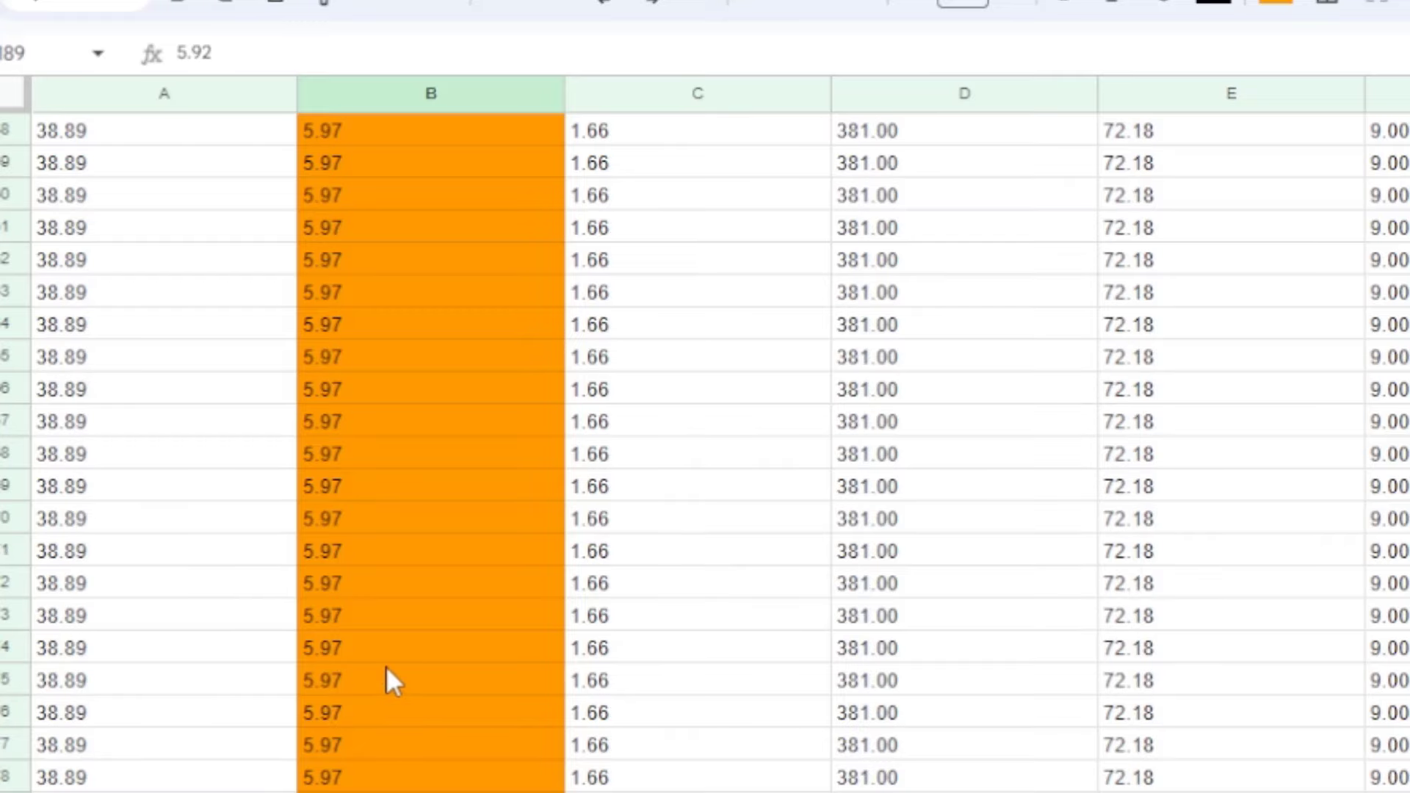
{"action": "scroll", "coordinate": [345, 464], "scroll_direction": "up", "scroll_amount": 15}
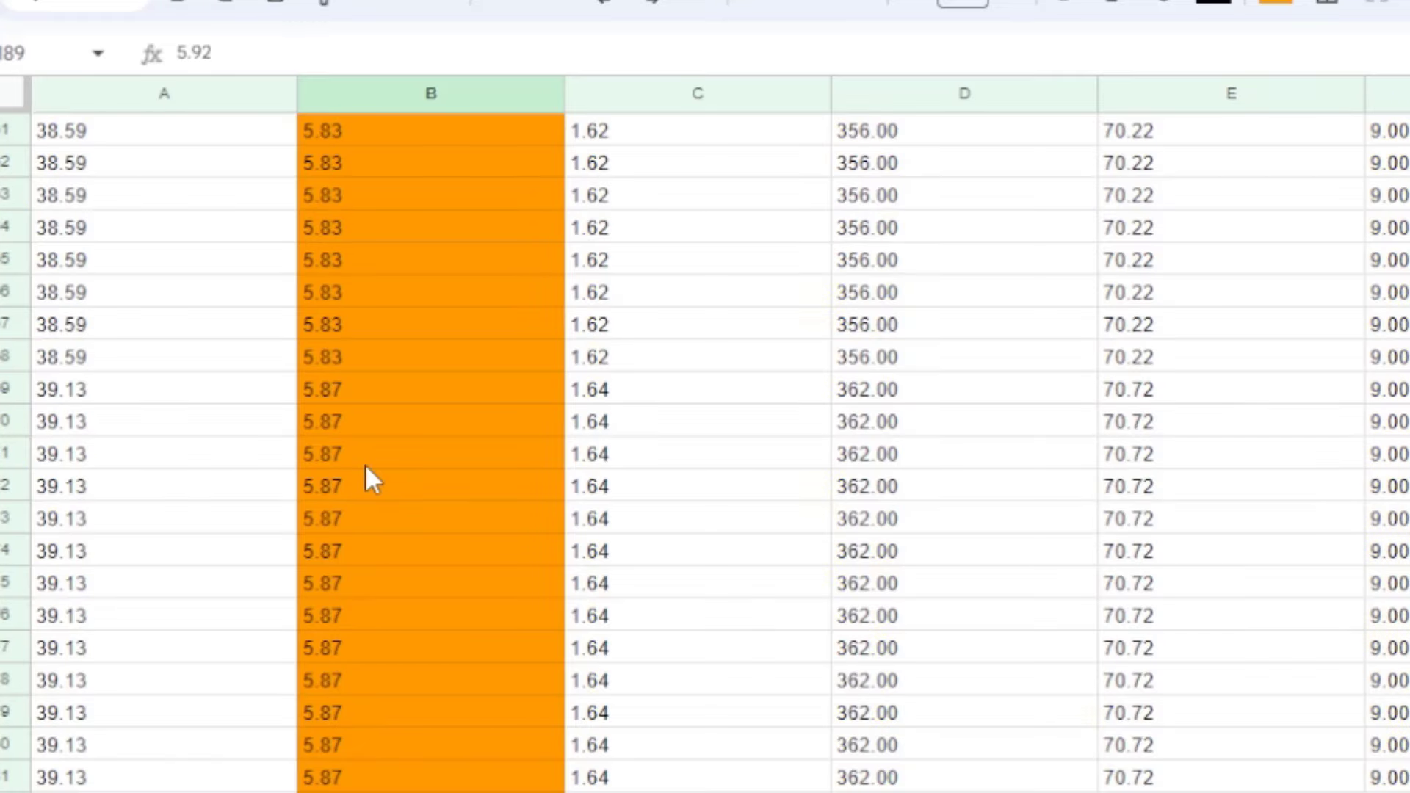
{"action": "scroll", "coordinate": [389, 479], "scroll_direction": "up", "scroll_amount": 15}
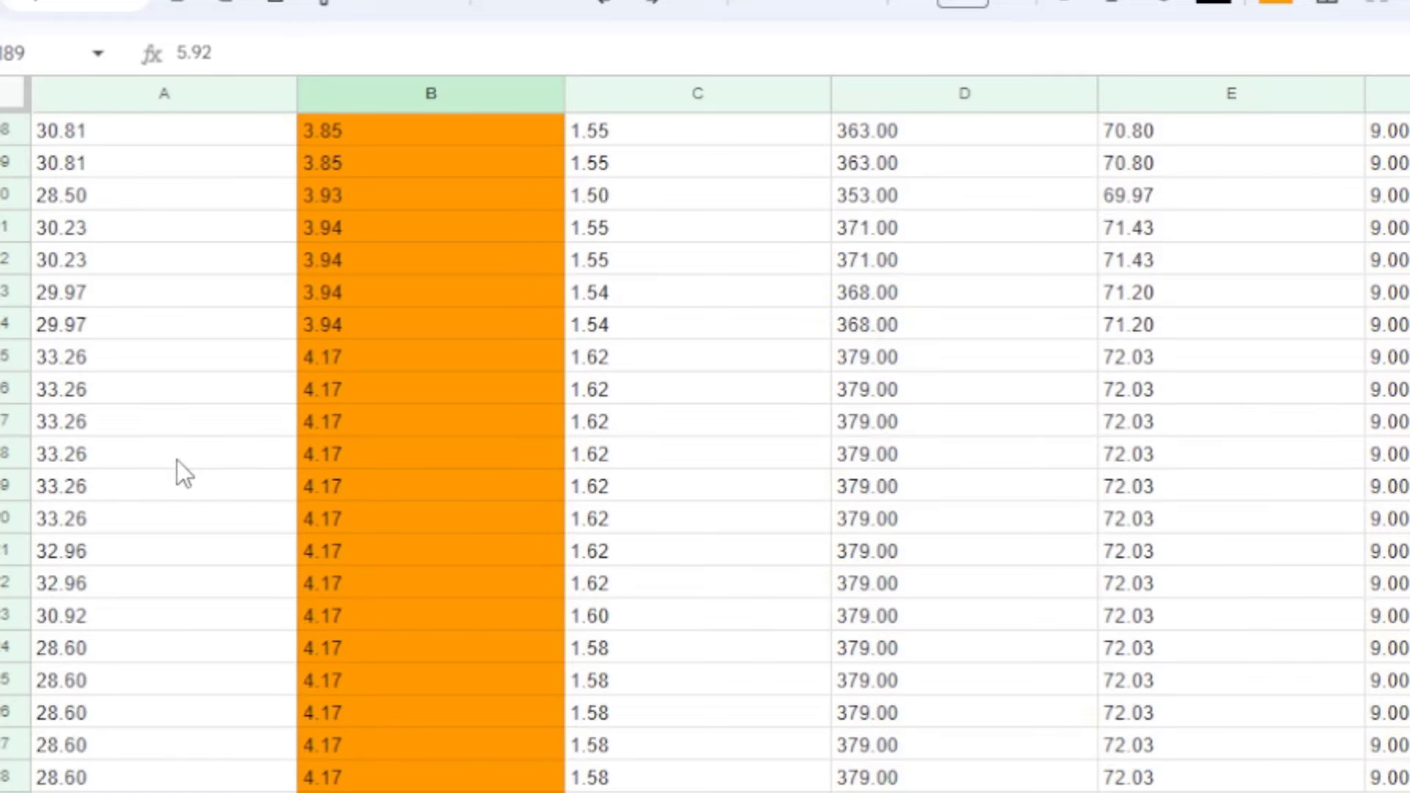
{"action": "scroll", "coordinate": [423, 398], "scroll_direction": "up", "scroll_amount": 5}
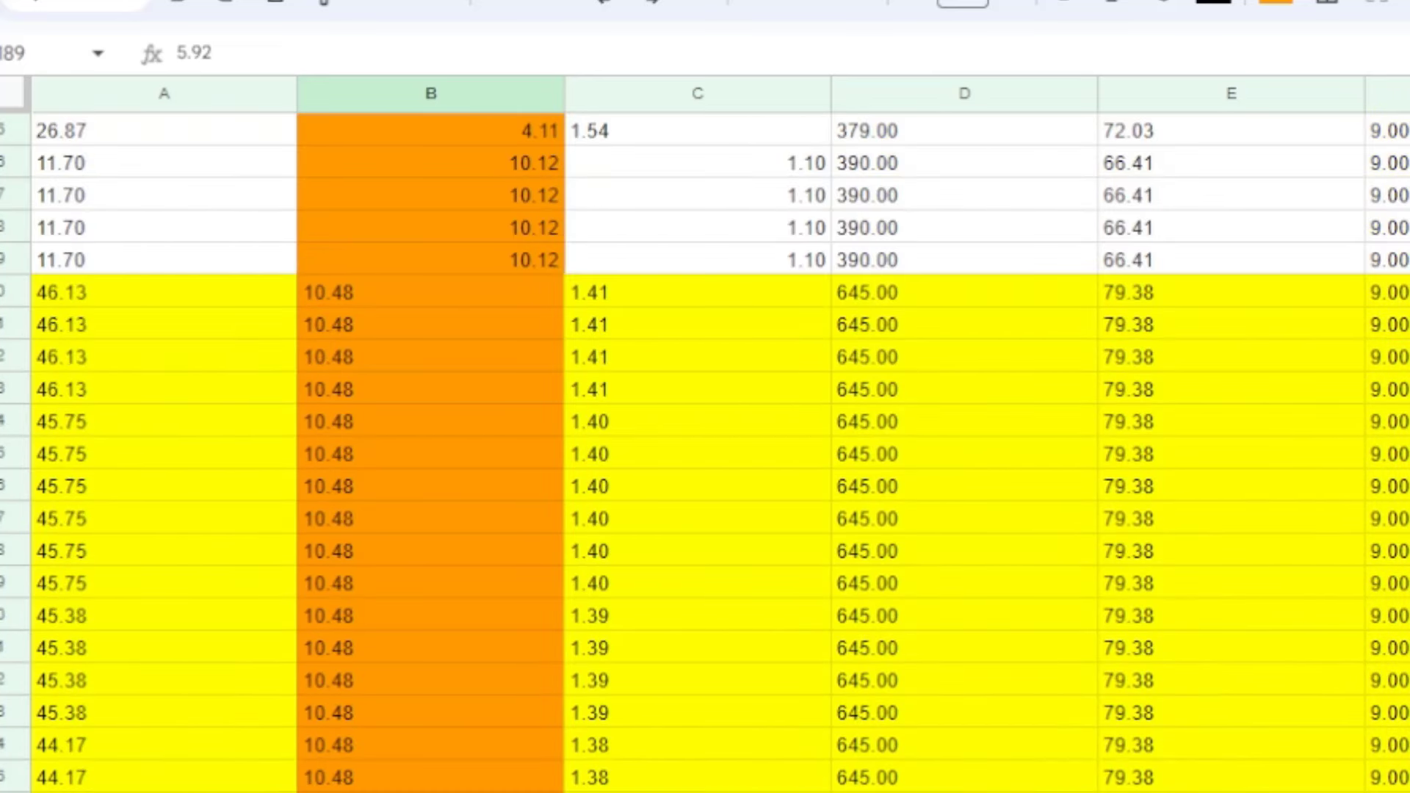
{"action": "scroll", "coordinate": [323, 743], "scroll_direction": "up", "scroll_amount": 7}
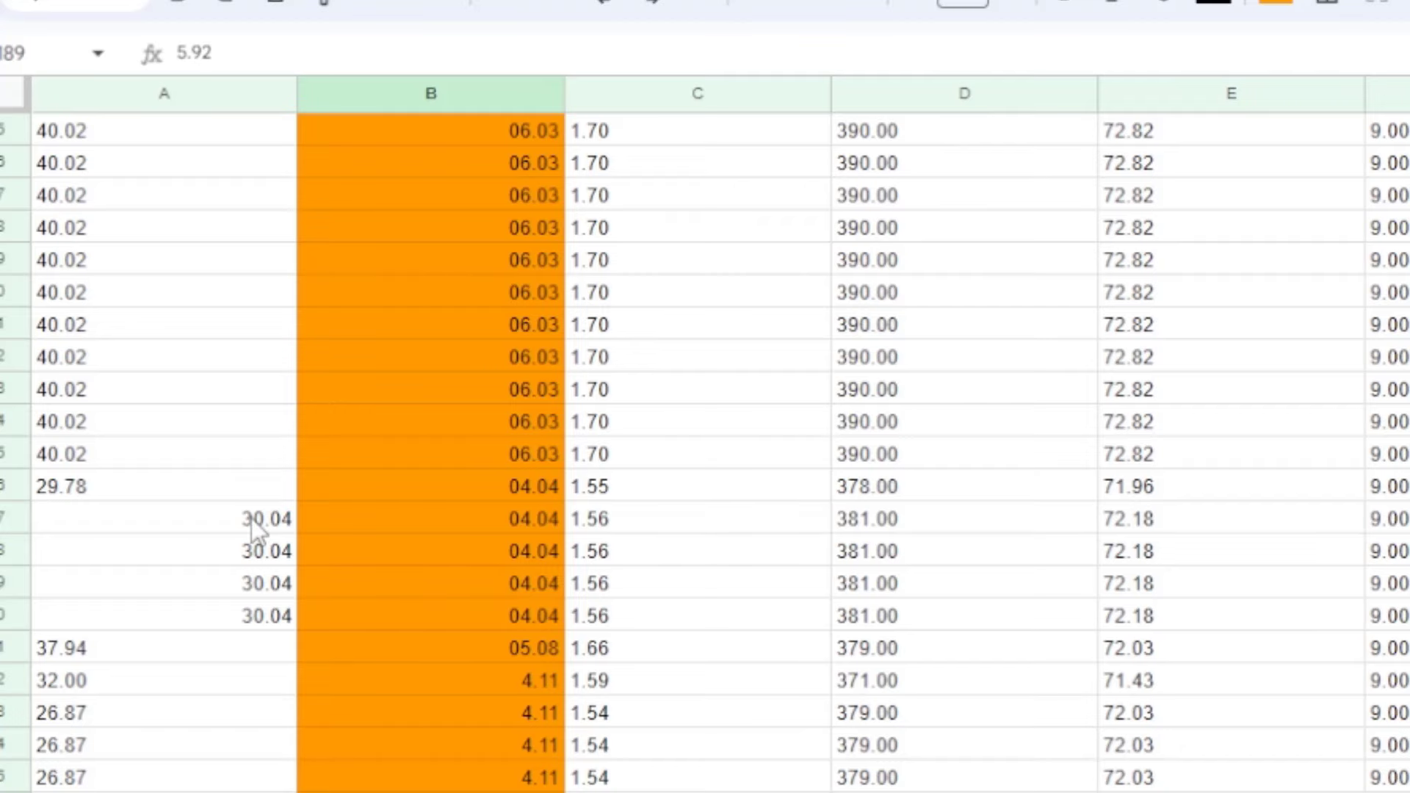
{"action": "scroll", "coordinate": [361, 686], "scroll_direction": "down", "scroll_amount": 15}
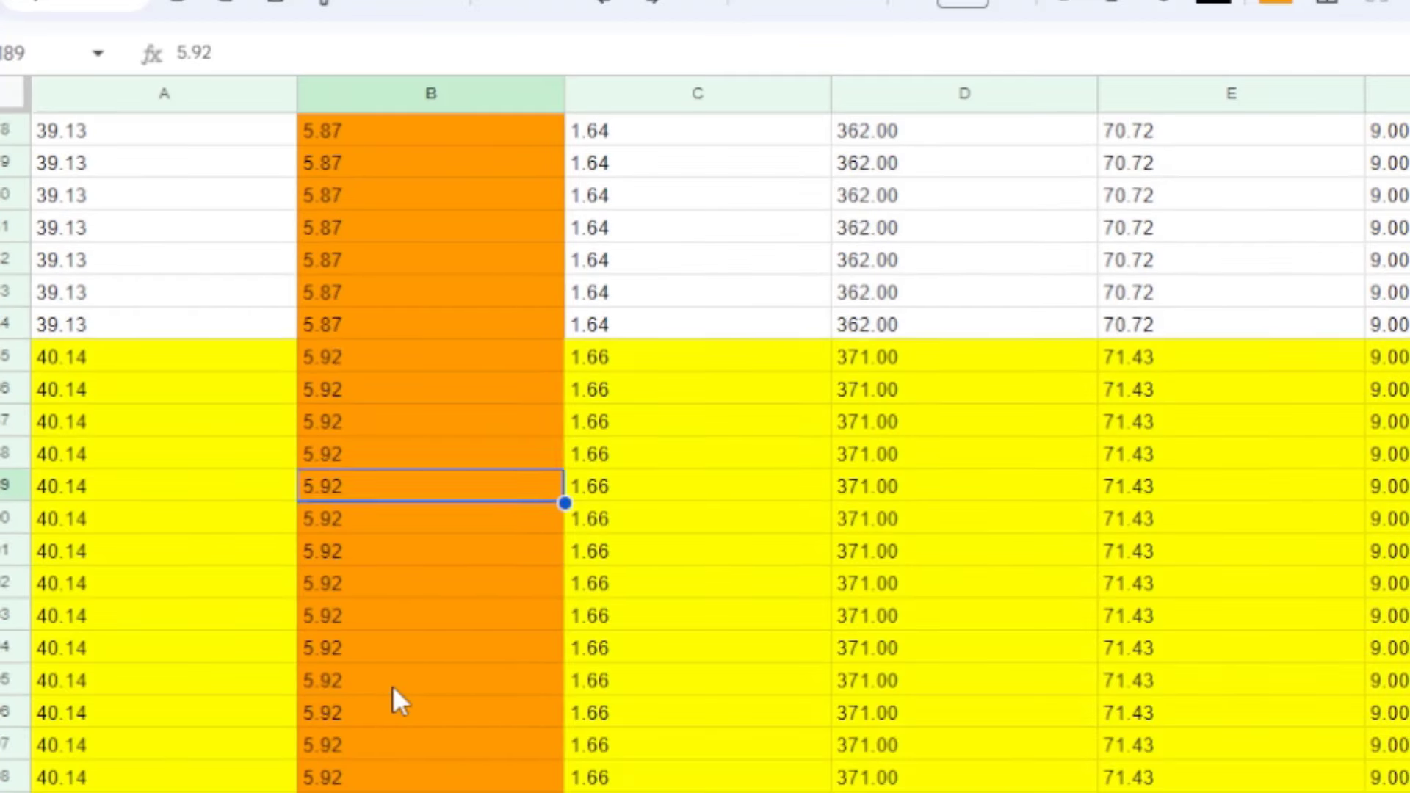
{"action": "scroll", "coordinate": [392, 685], "scroll_direction": "down", "scroll_amount": 1}
{"action": "left_click_drag", "start_coordinate": [11, 260], "coordinate": [18, 519]}
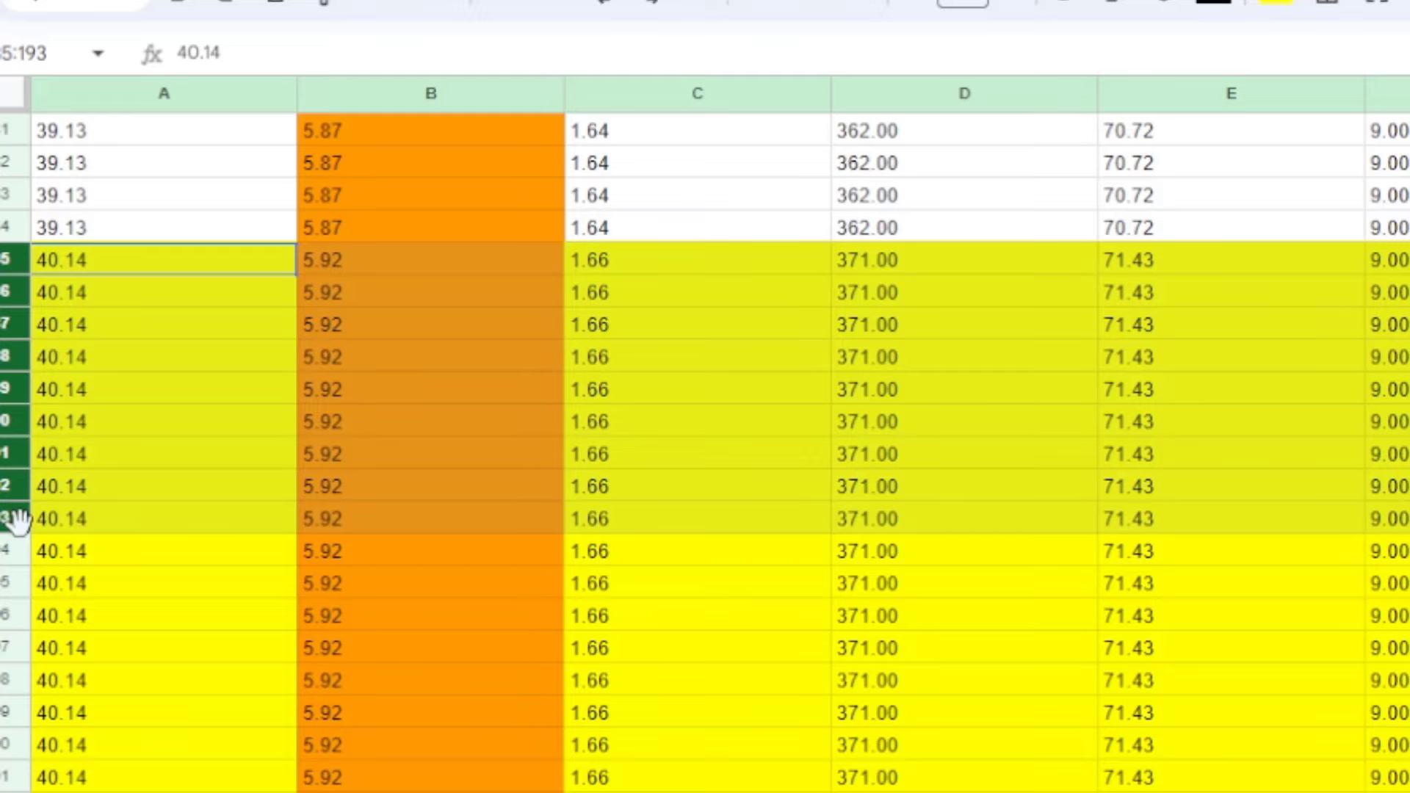
{"action": "left_click_drag", "start_coordinate": [18, 519], "coordinate": [17, 518]}
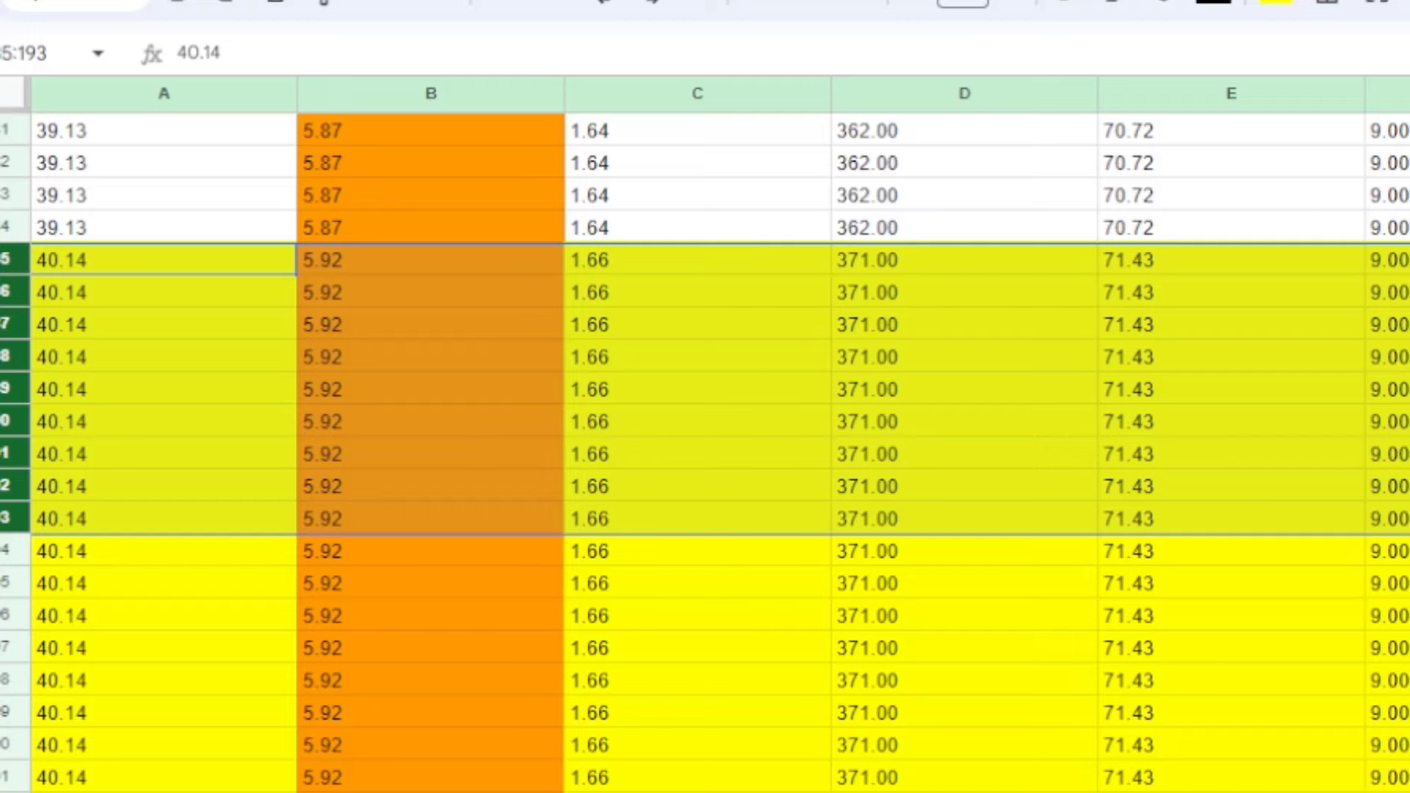
{"action": "scroll", "coordinate": [1089, 531], "scroll_direction": "up", "scroll_amount": 6}
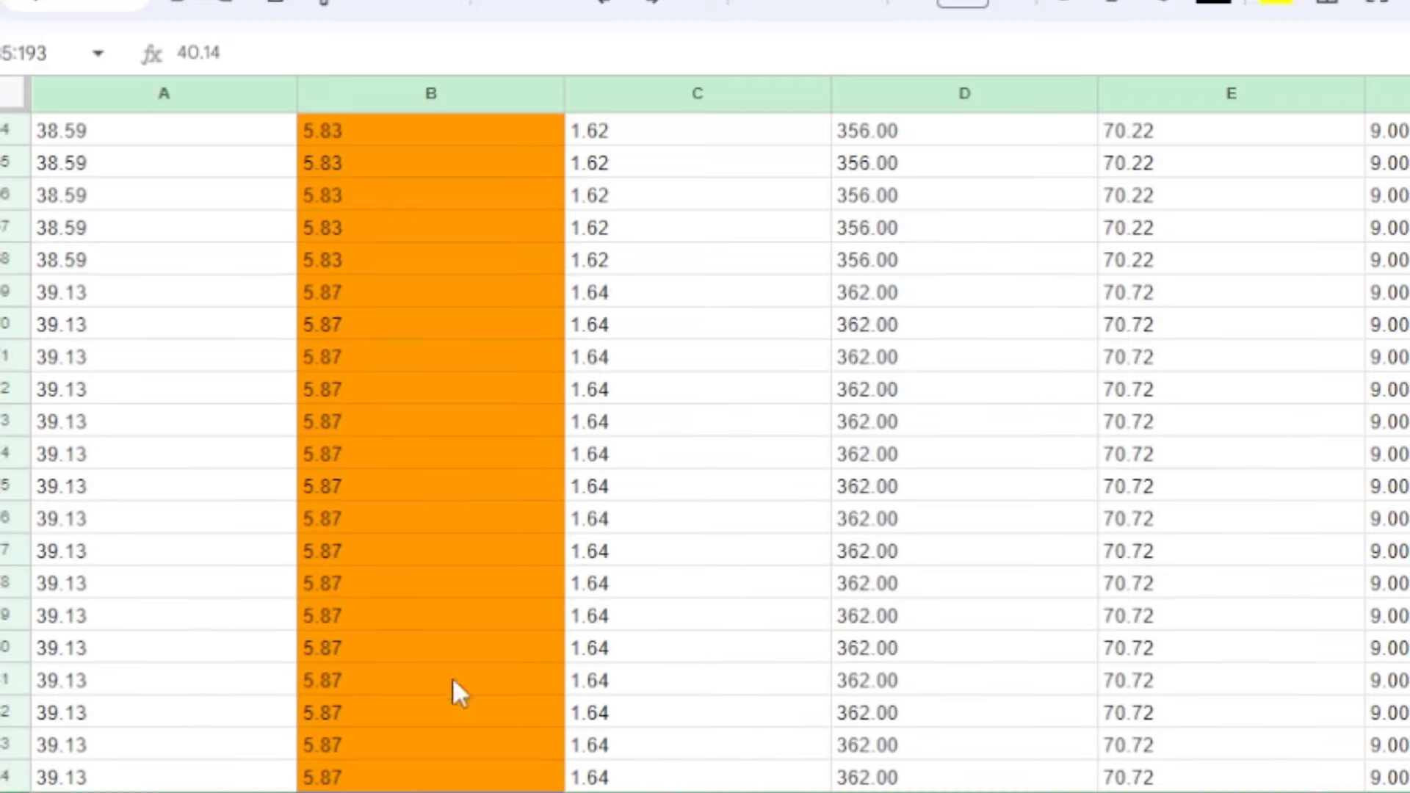
{"action": "left_click", "coordinate": [9, 776]}
{"action": "left_click_drag", "start_coordinate": [9, 777], "coordinate": [9, 421]}
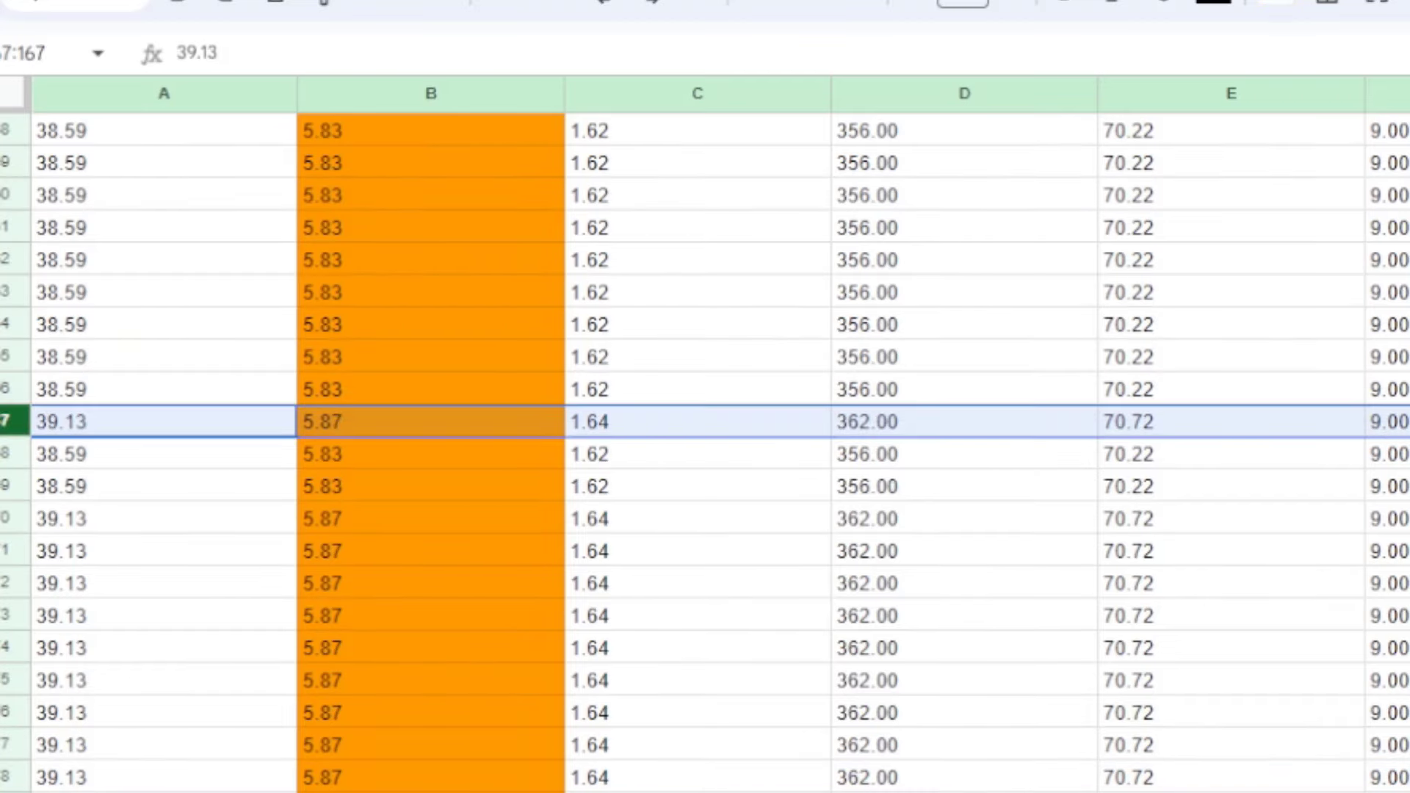
{"action": "key", "text": "ctrl+z"}
- Delete rows 2 to 184, keeping the header row and everything from the first yellow 40.14 net profit row onward
{"action": "key", "text": "shift+Up"}
{"action": "key", "text": "shift+Up"}
{"action": "key", "text": "shift+Up"}
{"action": "key", "text": "shift+Up"}
{"action": "key", "text": "shift+Up"}
{"action": "key", "text": "shift+Up"}
{"action": "key", "text": "shift+Up"}
{"action": "key", "text": "shift+Up"}
{"action": "key", "text": "shift+Up"}
{"action": "key", "text": "shift+Up"}
{"action": "key", "text": "shift+Up"}
{"action": "key", "text": "shift+Up"}
{"action": "key", "text": "shift+Up"}
{"action": "key", "text": "shift+Up"}
{"action": "key", "text": "shift+Up"}
{"action": "key", "text": "shift+Up"}
{"action": "key", "text": "shift+Up"}
{"action": "key", "text": "shift+Up"}
{"action": "key", "text": "shift+Up"}
{"action": "key", "text": "shift+Up"}
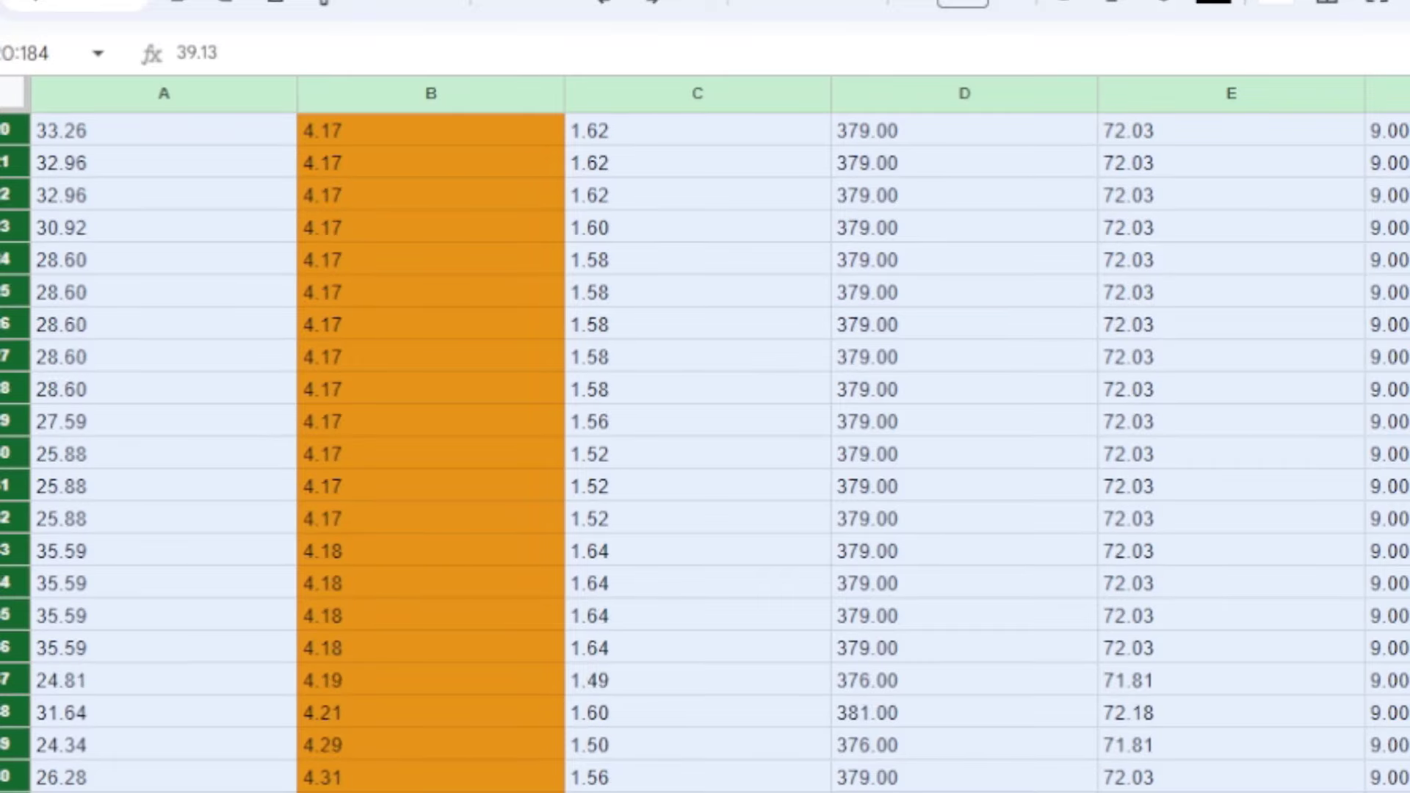
{"action": "key", "text": "shift+Up"}
{"action": "key", "text": "shift+Up"}
{"action": "key", "text": "shift+Up"}
{"action": "key", "text": "shift+Up"}
{"action": "key", "text": "shift+Up"}
{"action": "key", "text": "shift+Up"}
{"action": "key", "text": "shift+Up"}
{"action": "key", "text": "shift+Up"}
{"action": "key", "text": "shift+Up"}
{"action": "key", "text": "shift+Up"}
{"action": "key", "text": "shift+Up"}
{"action": "key", "text": "shift+Up"}
{"action": "key", "text": "shift+Up"}
{"action": "key", "text": "shift+Up"}
{"action": "key", "text": "shift+Up"}
{"action": "key", "text": "shift+Up"}
{"action": "key", "text": "shift+Up"}
{"action": "key", "text": "shift+Up"}
{"action": "key", "text": "shift+Up"}
{"action": "key", "text": "shift+Up"}
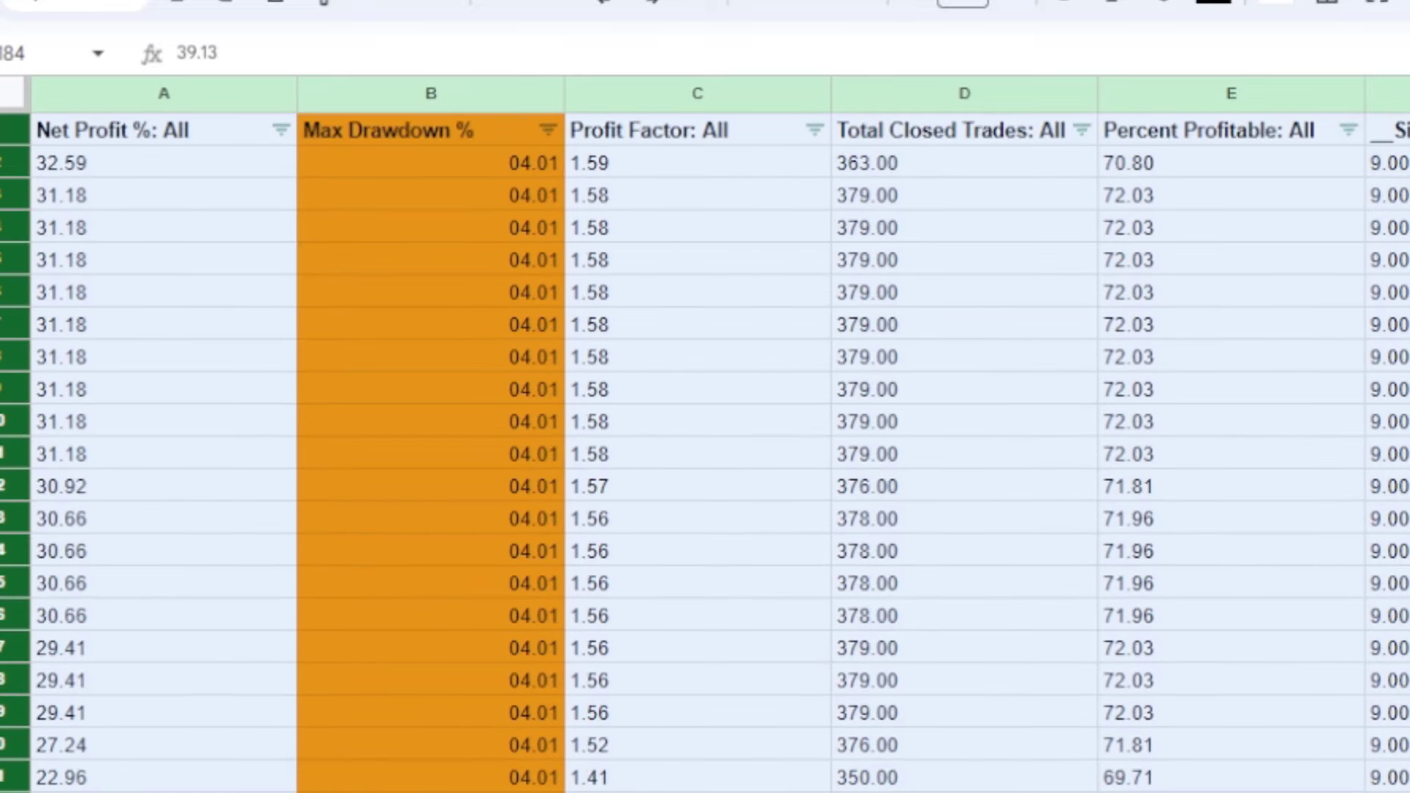
{"action": "key", "text": "shift+Down"}
{"action": "right_click", "coordinate": [15, 158]}
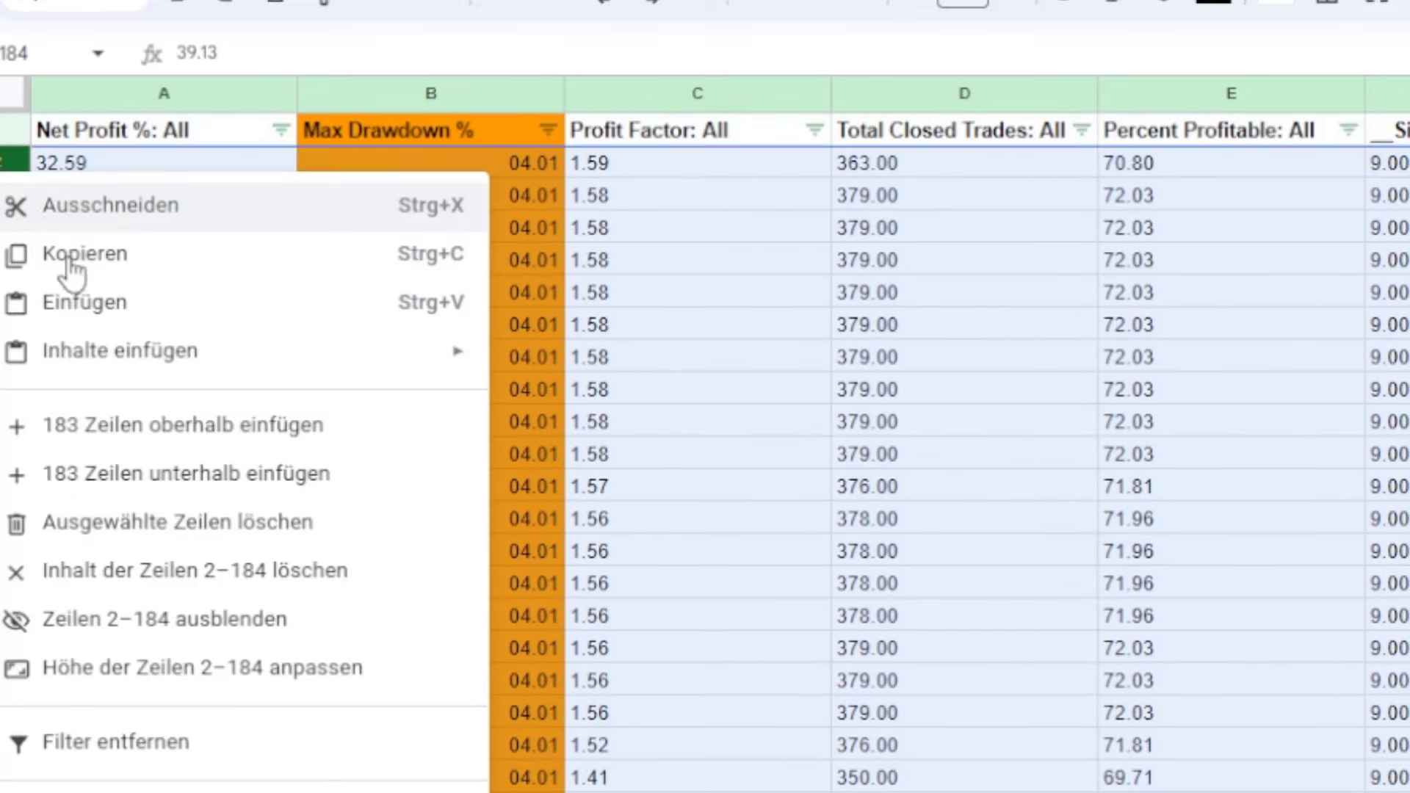
{"action": "left_click", "coordinate": [147, 523]}
- Review the remaining rows from the top and compare the Percent Profitable: All values down to row 25
{"action": "scroll", "coordinate": [320, 536], "scroll_direction": "up", "scroll_amount": 5}
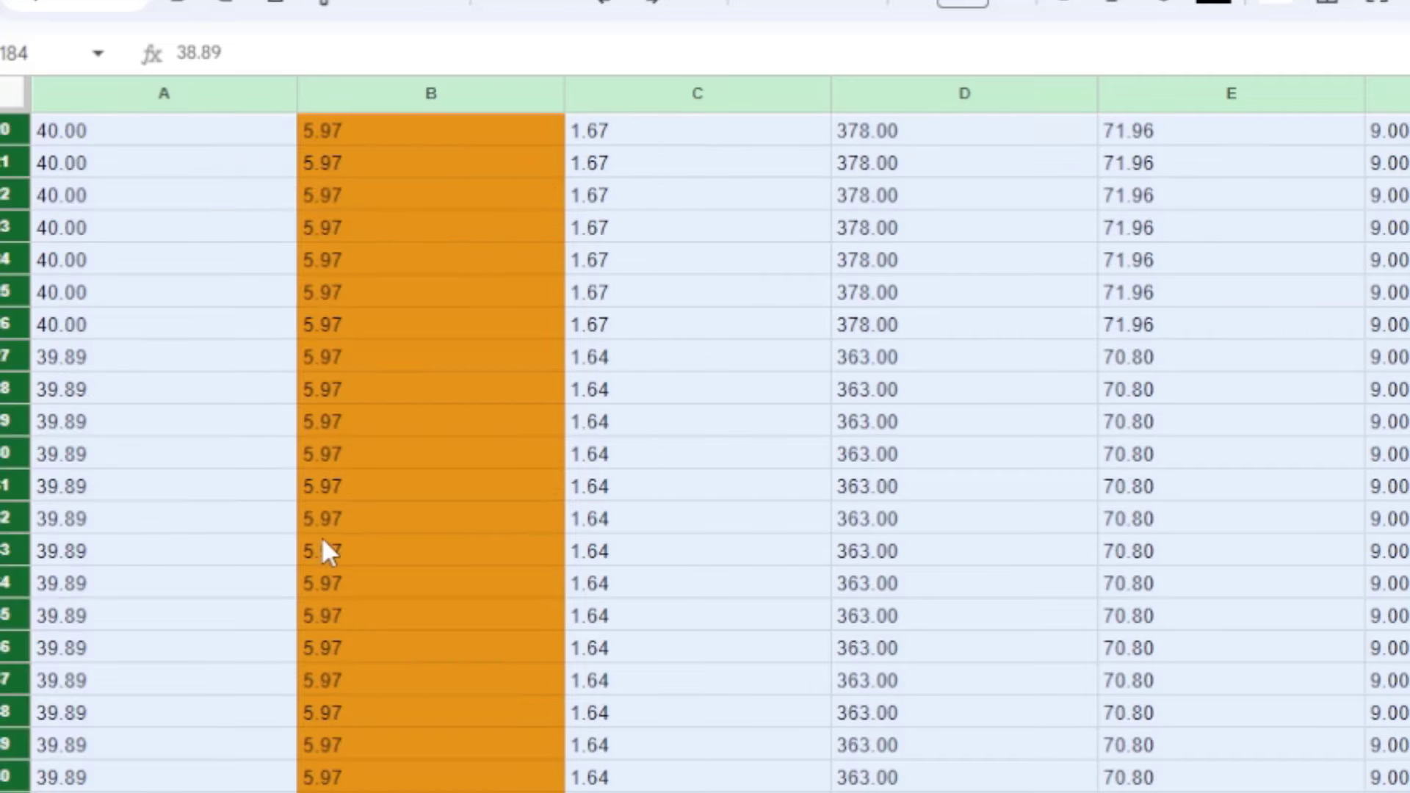
{"action": "scroll", "coordinate": [574, 489], "scroll_direction": "up", "scroll_amount": 3}
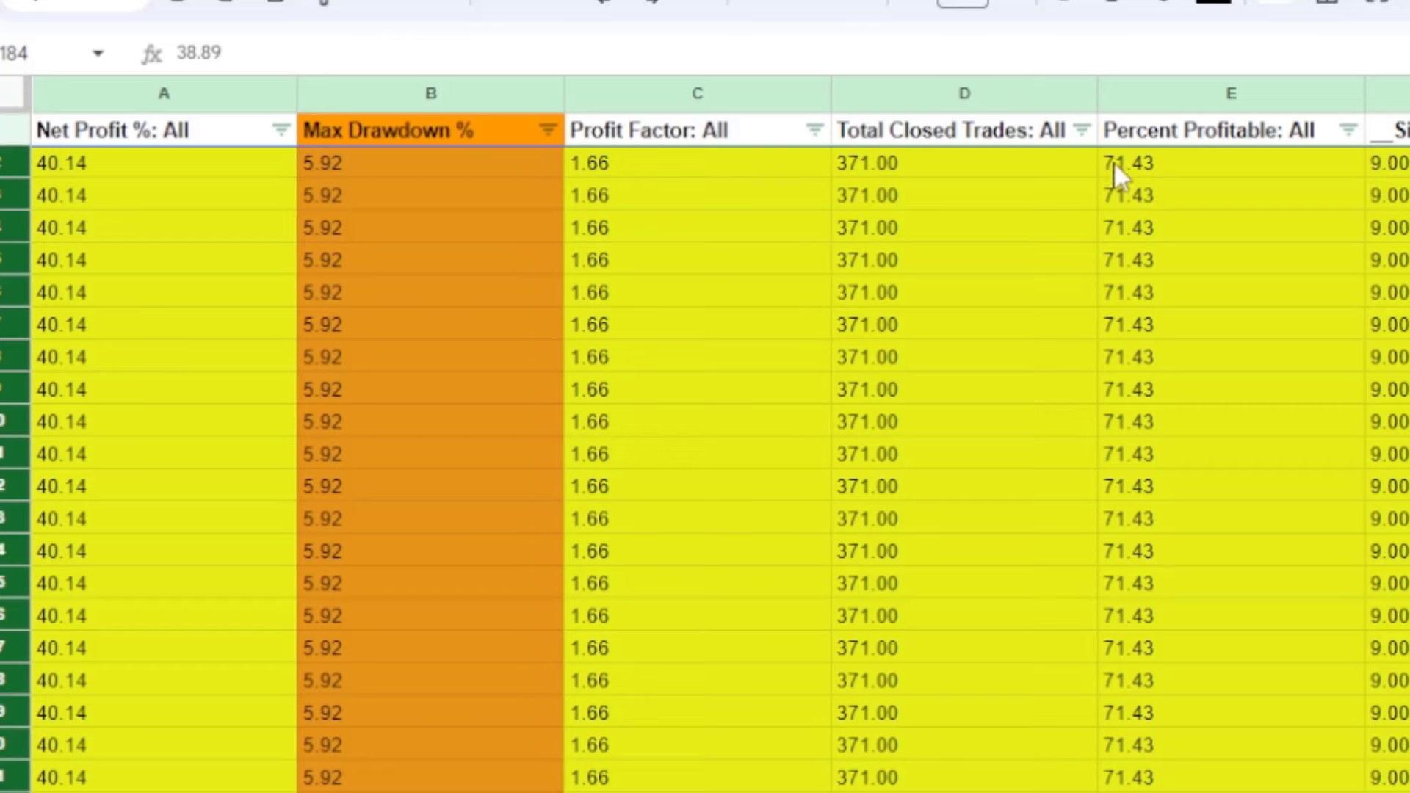
{"action": "left_click", "coordinate": [1141, 140]}
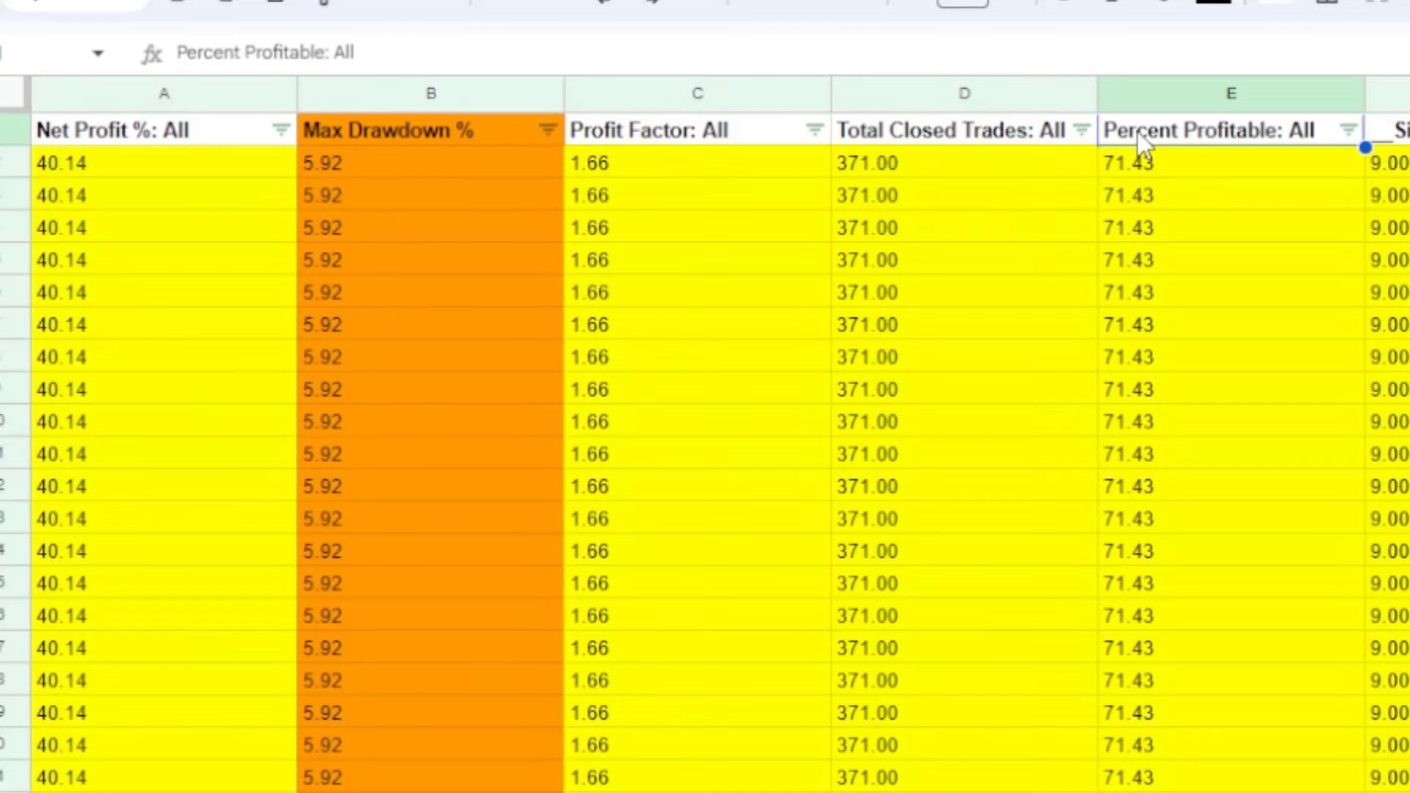
{"action": "left_click", "coordinate": [1154, 712]}
{"action": "key", "text": "Down"}
{"action": "key", "text": "Down"}
{"action": "key", "text": "Down"}
{"action": "key", "text": "Down"}
{"action": "key", "text": "Down"}
{"action": "key", "text": "Down"}
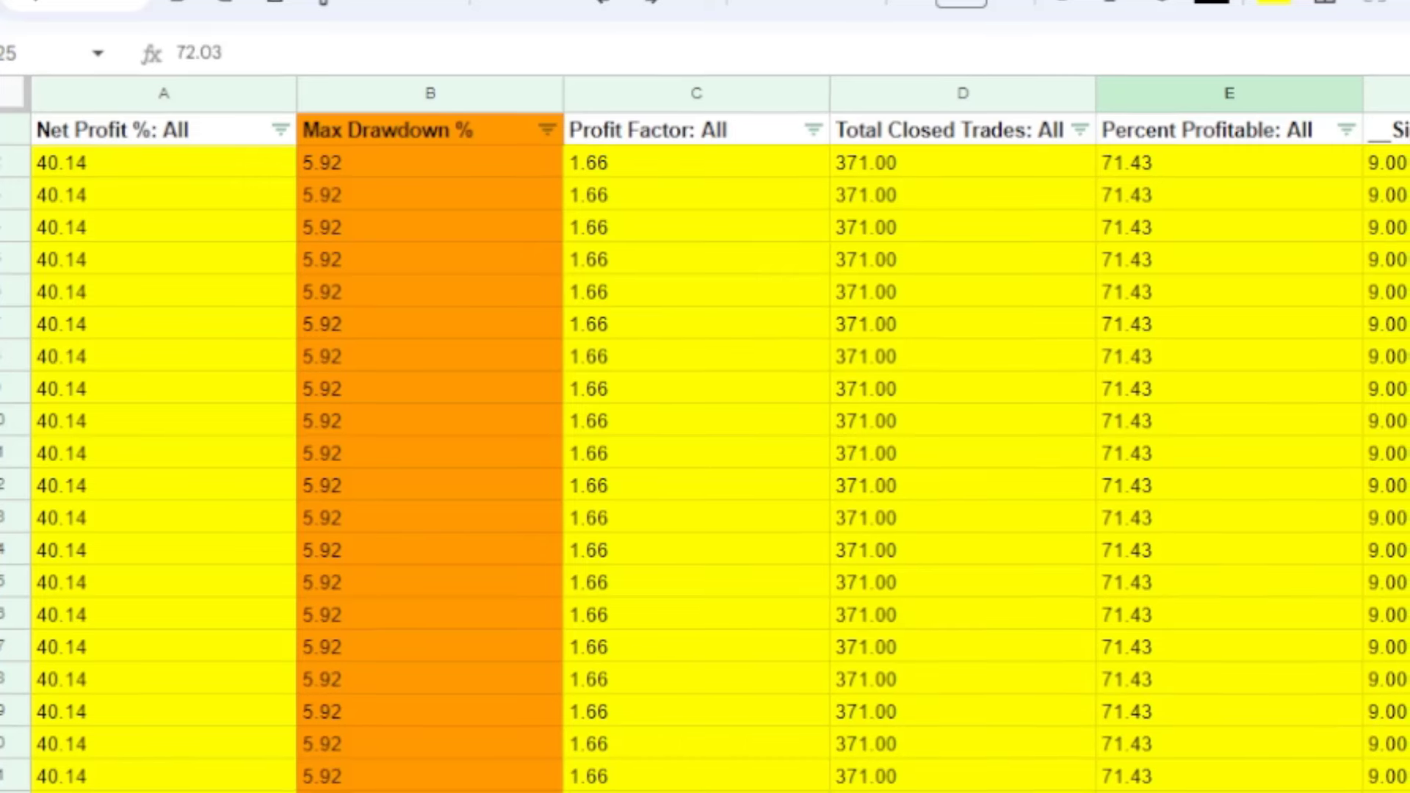
- Fill the whole of row 25 with green to mark it as the chosen result
{"action": "left_click", "coordinate": [294, 752]}
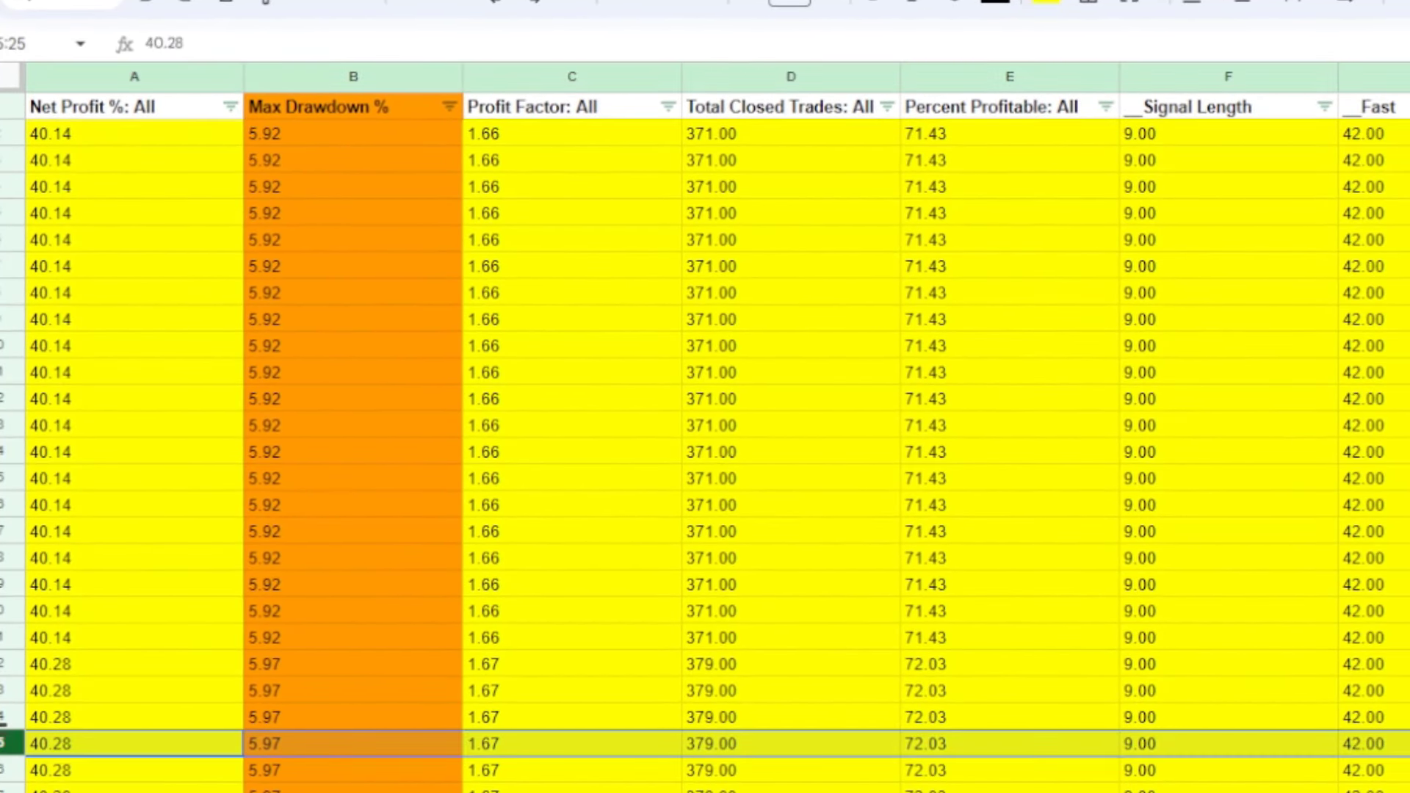
{"action": "left_click", "coordinate": [6, 745]}
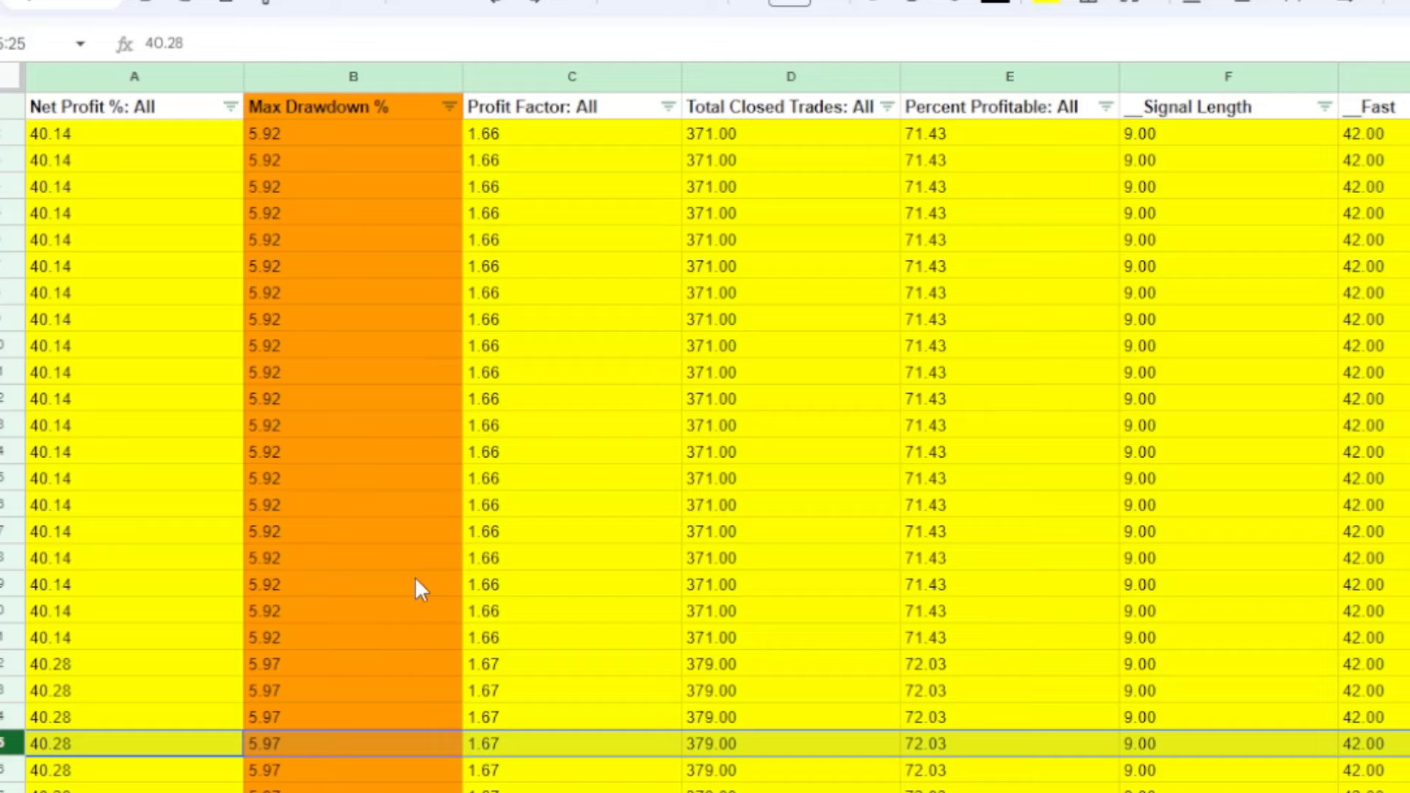
{"action": "left_click", "coordinate": [1046, 4]}
{"action": "left_click", "coordinate": [1155, 107]}
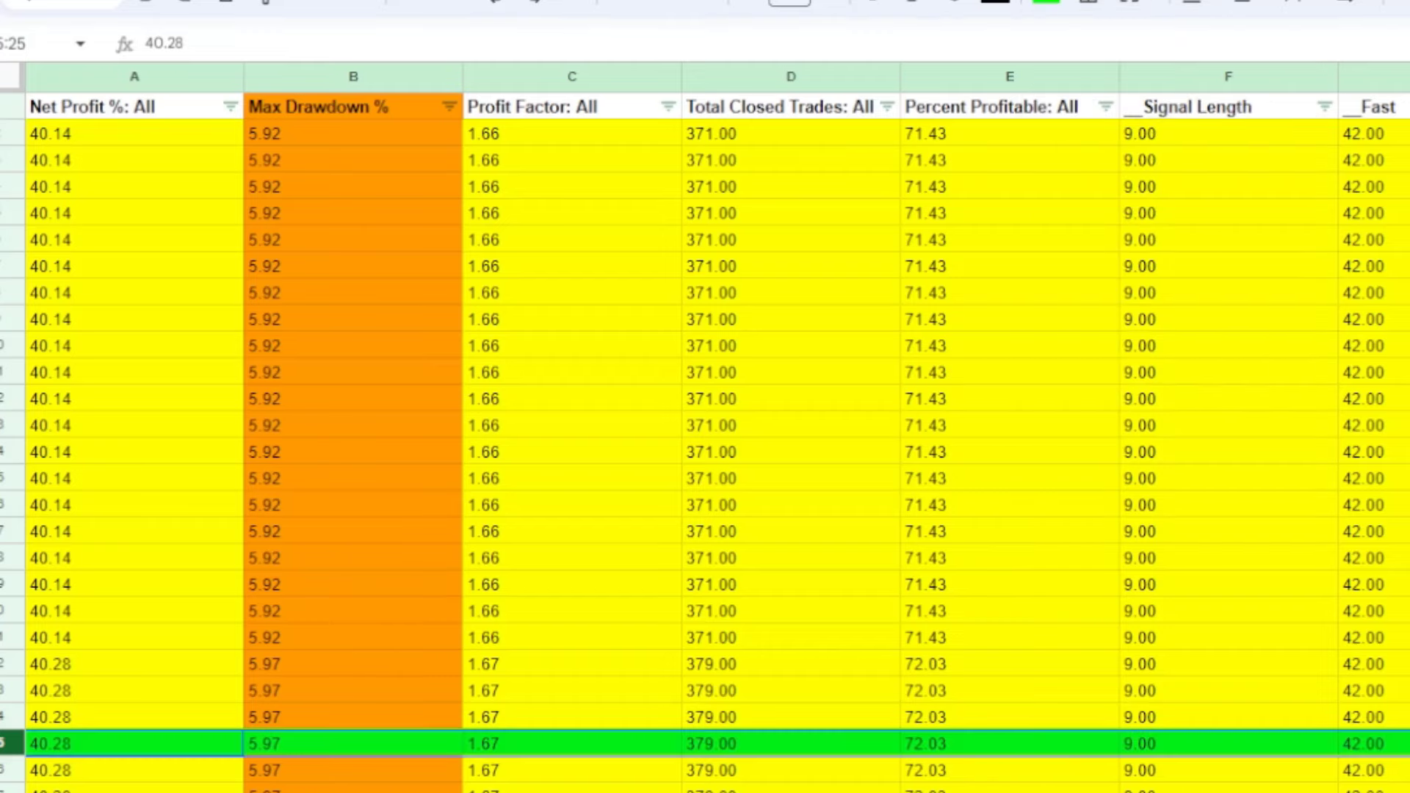
- Examine the green row's strategy settings across the columns, including Fast, Slow, Fast2, ATR Multiplier and the alert options
{"action": "scroll", "coordinate": [705, 440], "scroll_direction": "right", "scroll_amount": 5}
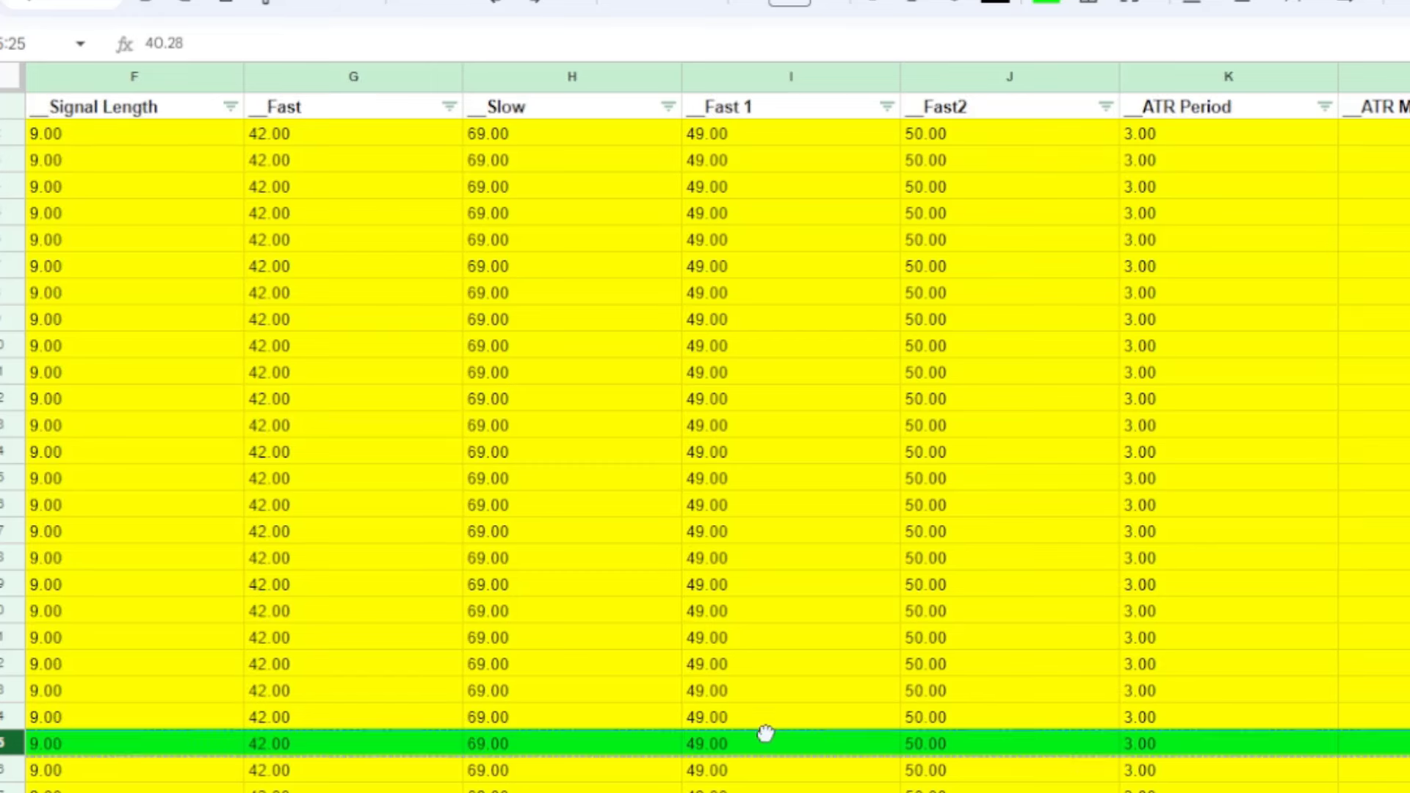
{"action": "left_click", "coordinate": [957, 750]}
{"action": "left_click", "coordinate": [598, 752]}
{"action": "left_click", "coordinate": [363, 750]}
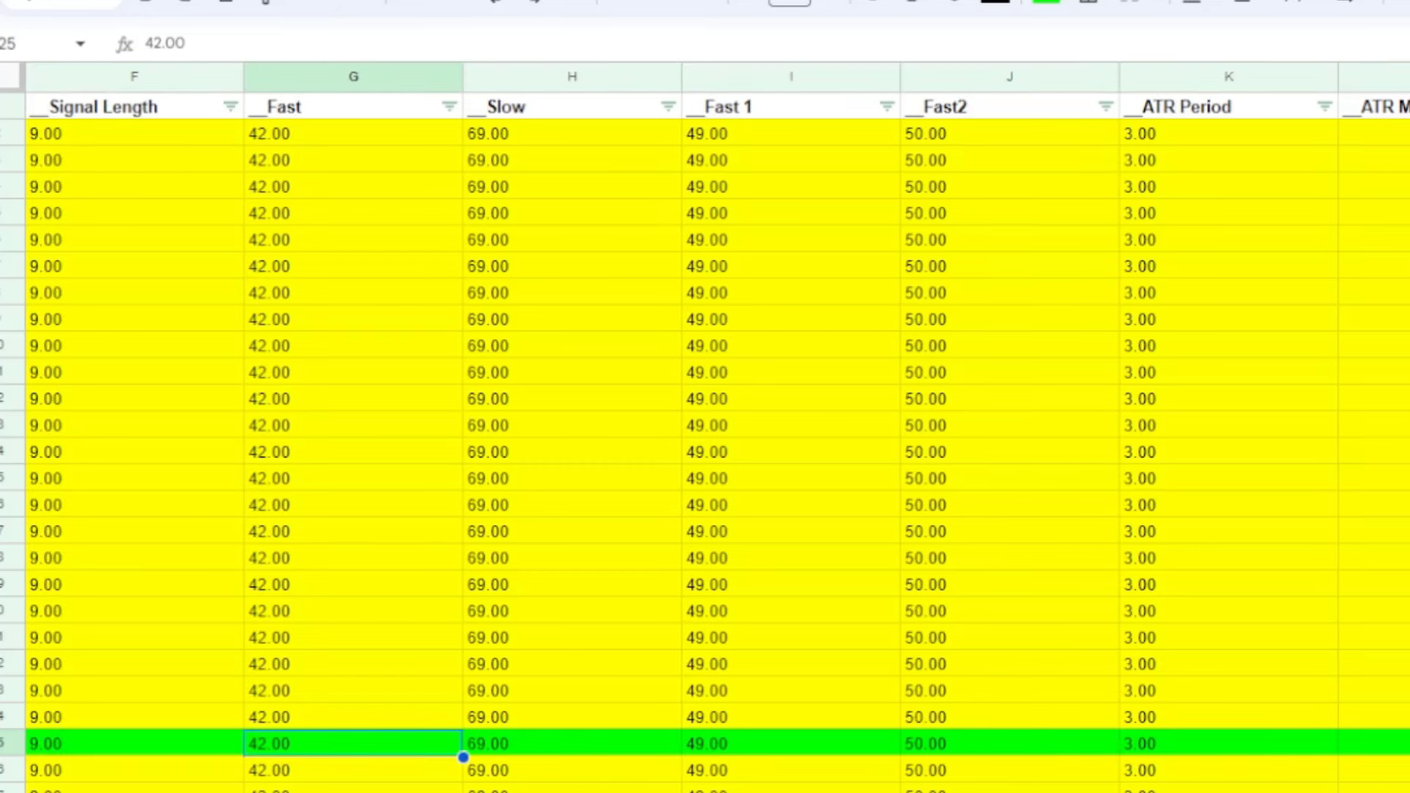
{"action": "scroll", "coordinate": [705, 441], "scroll_direction": "right", "scroll_amount": 2}
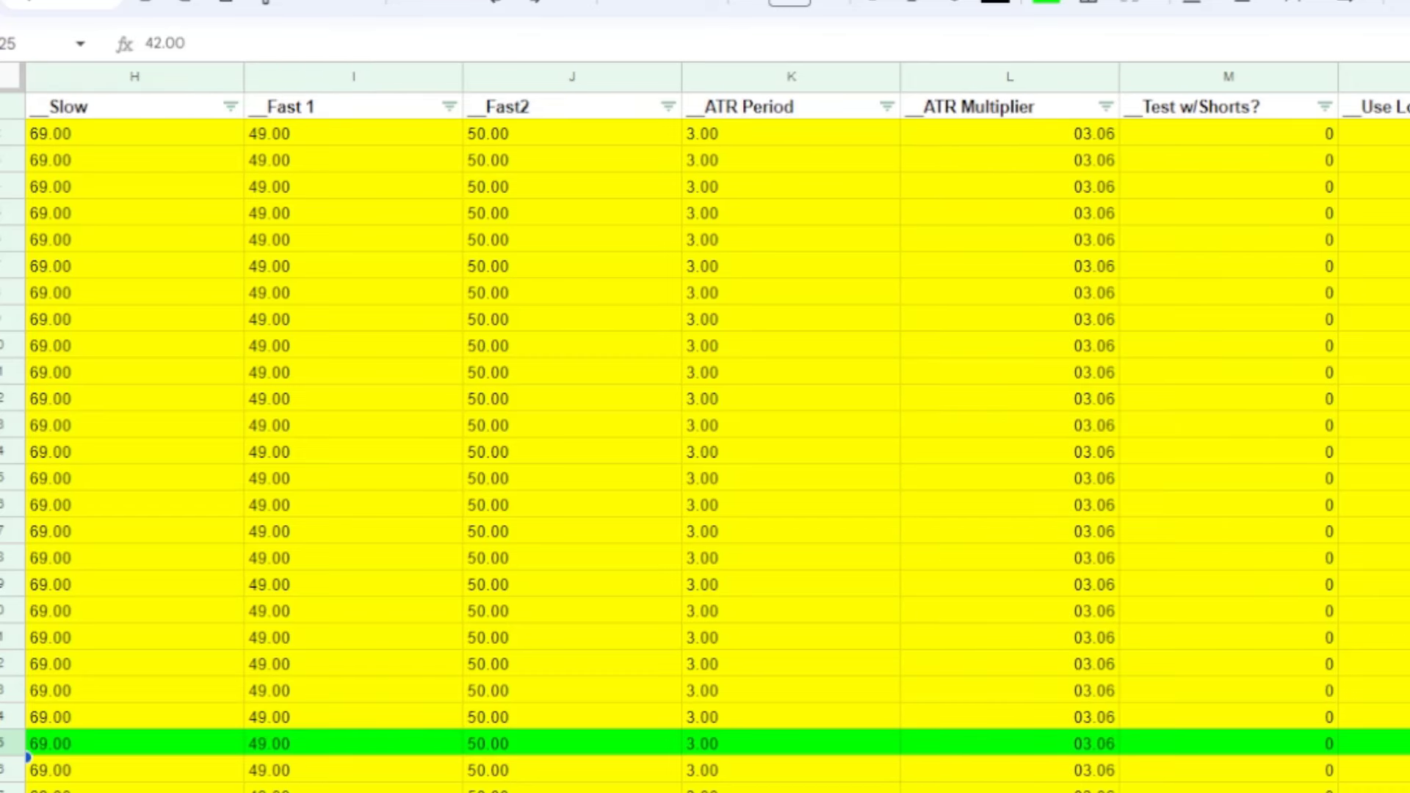
{"action": "scroll", "coordinate": [705, 441], "scroll_direction": "right", "scroll_amount": 7}
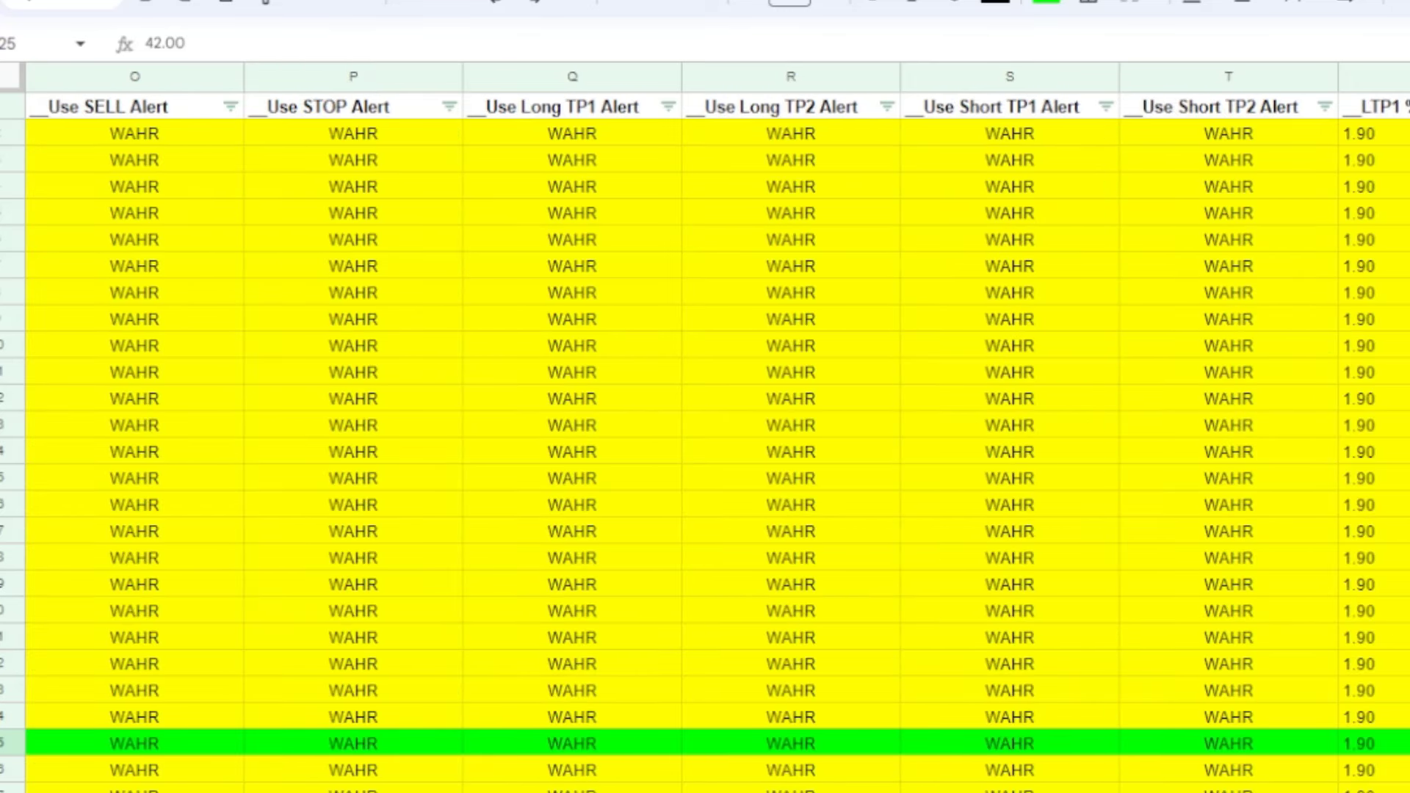
{"action": "scroll", "coordinate": [705, 441], "scroll_direction": "left", "scroll_amount": 10}
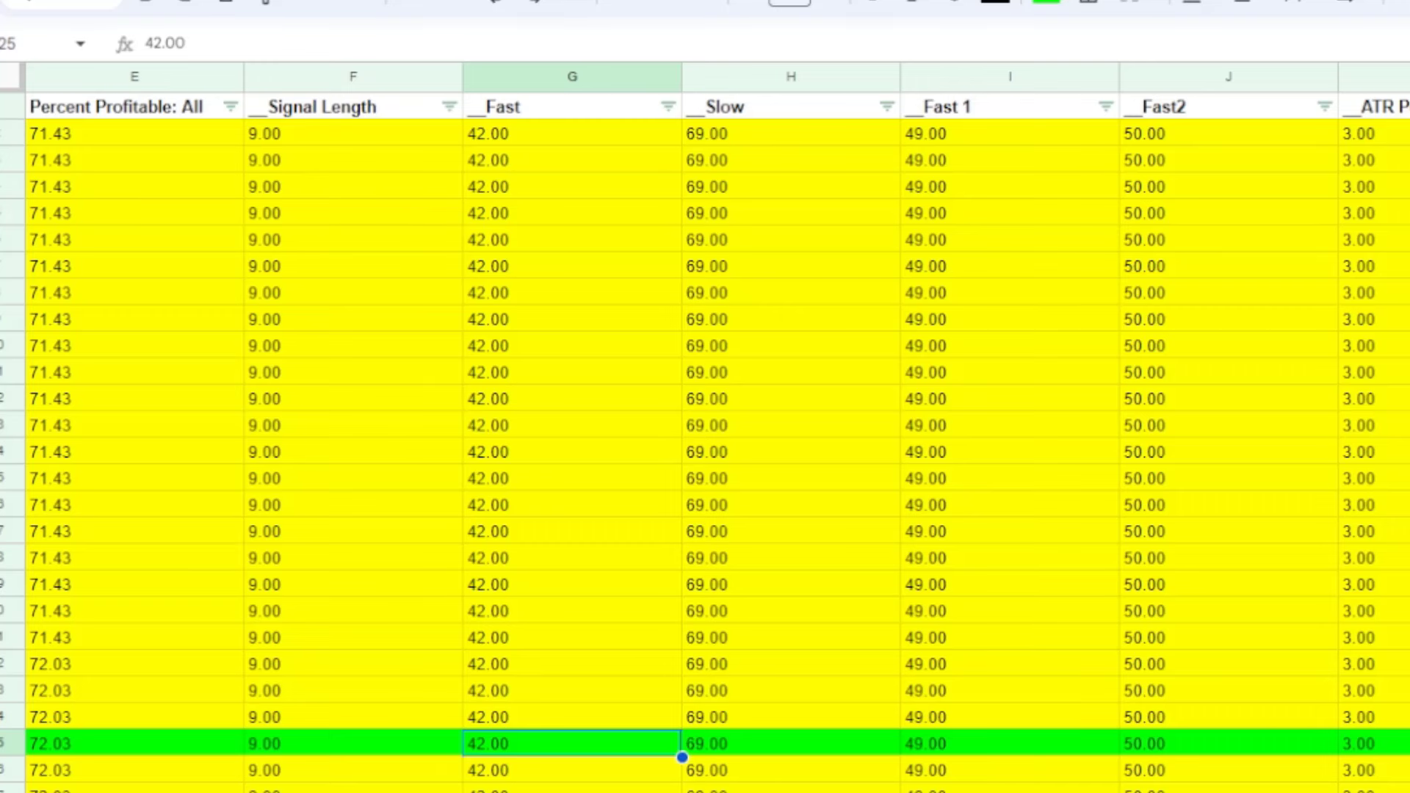
{"action": "scroll", "coordinate": [704, 440], "scroll_direction": "left", "scroll_amount": 4}
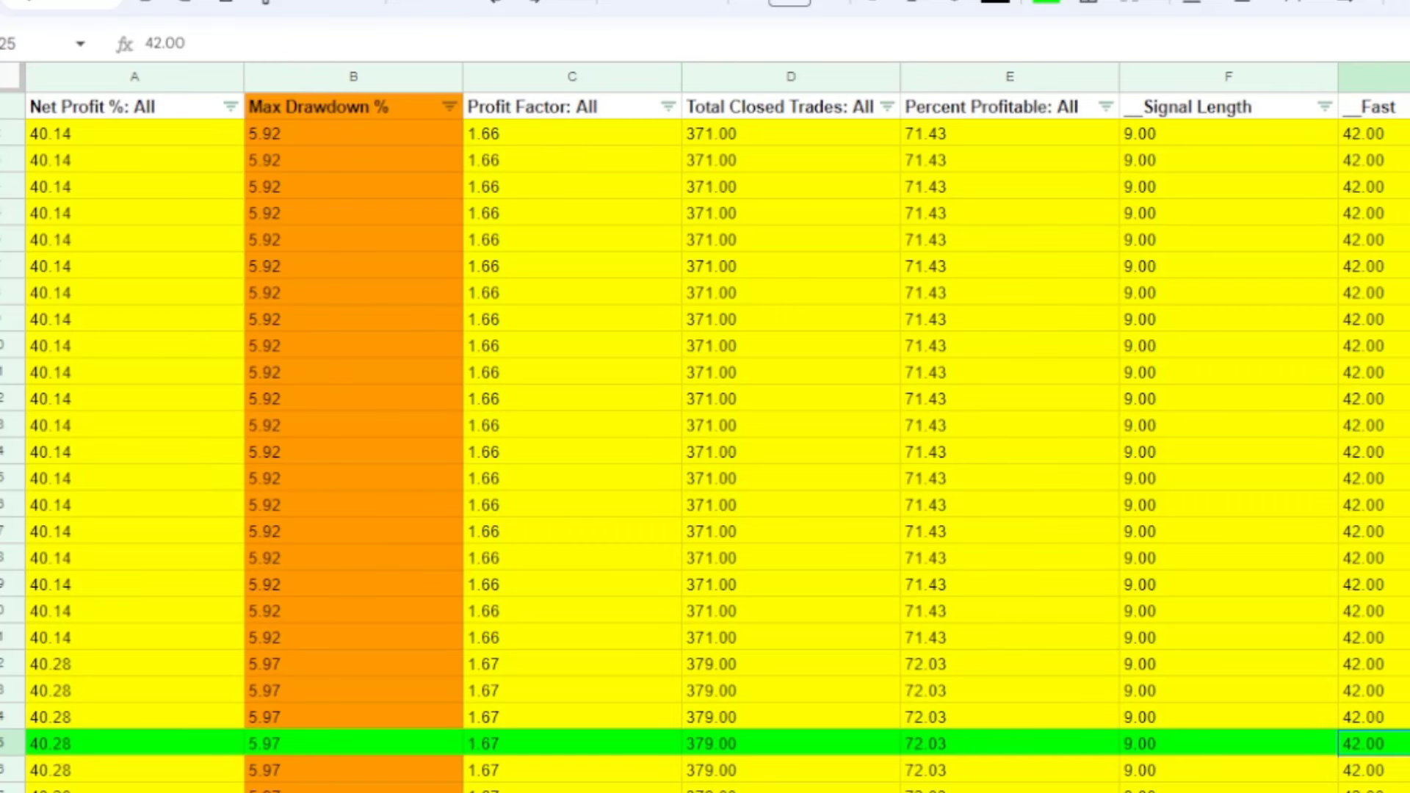
- Compare the net profit and drawdown values of the yellow rows with the uncoloured rows below them
{"action": "left_click_drag", "start_coordinate": [352, 531], "coordinate": [353, 585]}
{"action": "right_click", "coordinate": [328, 558]}
{"action": "left_click", "coordinate": [1022, 638]}
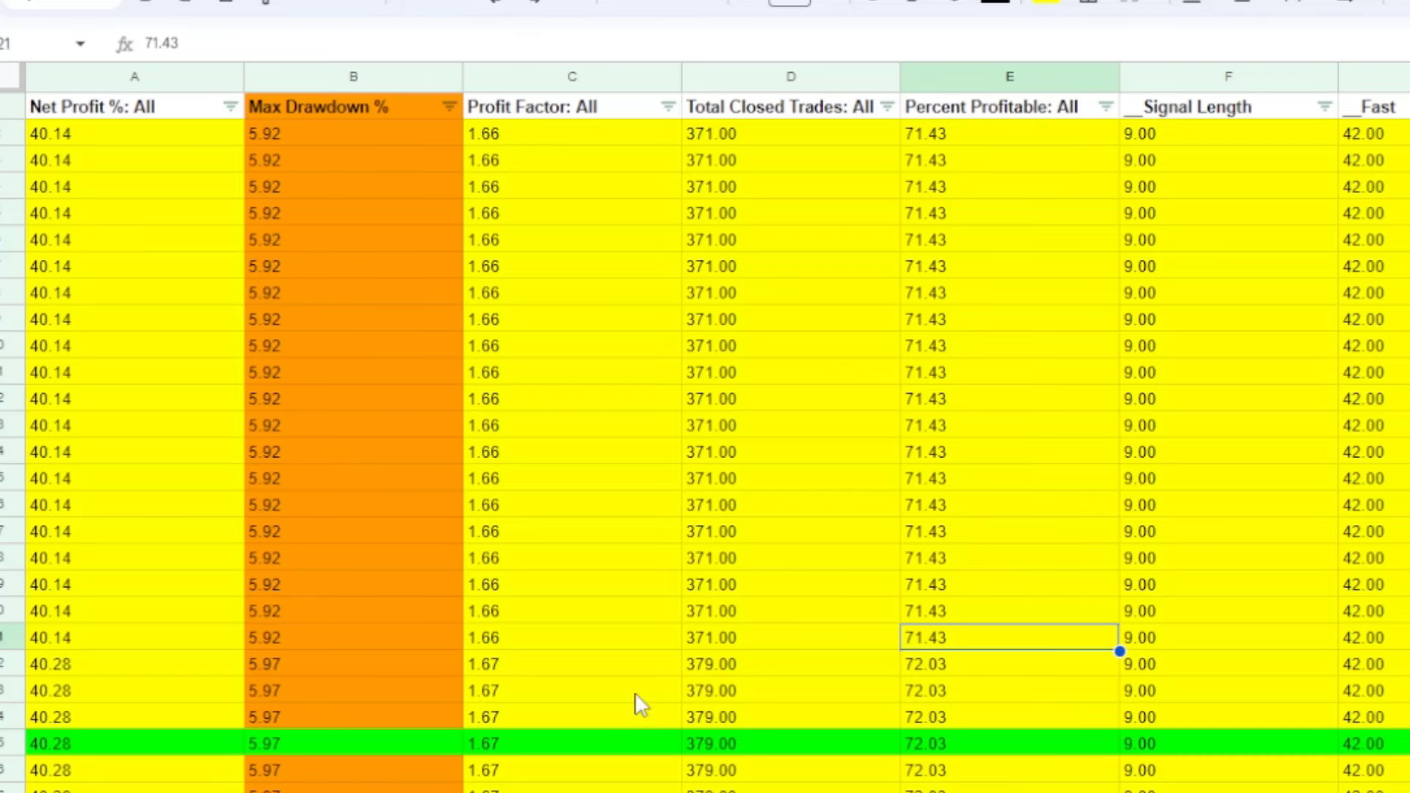
{"action": "scroll", "coordinate": [206, 477], "scroll_direction": "down", "scroll_amount": 15}
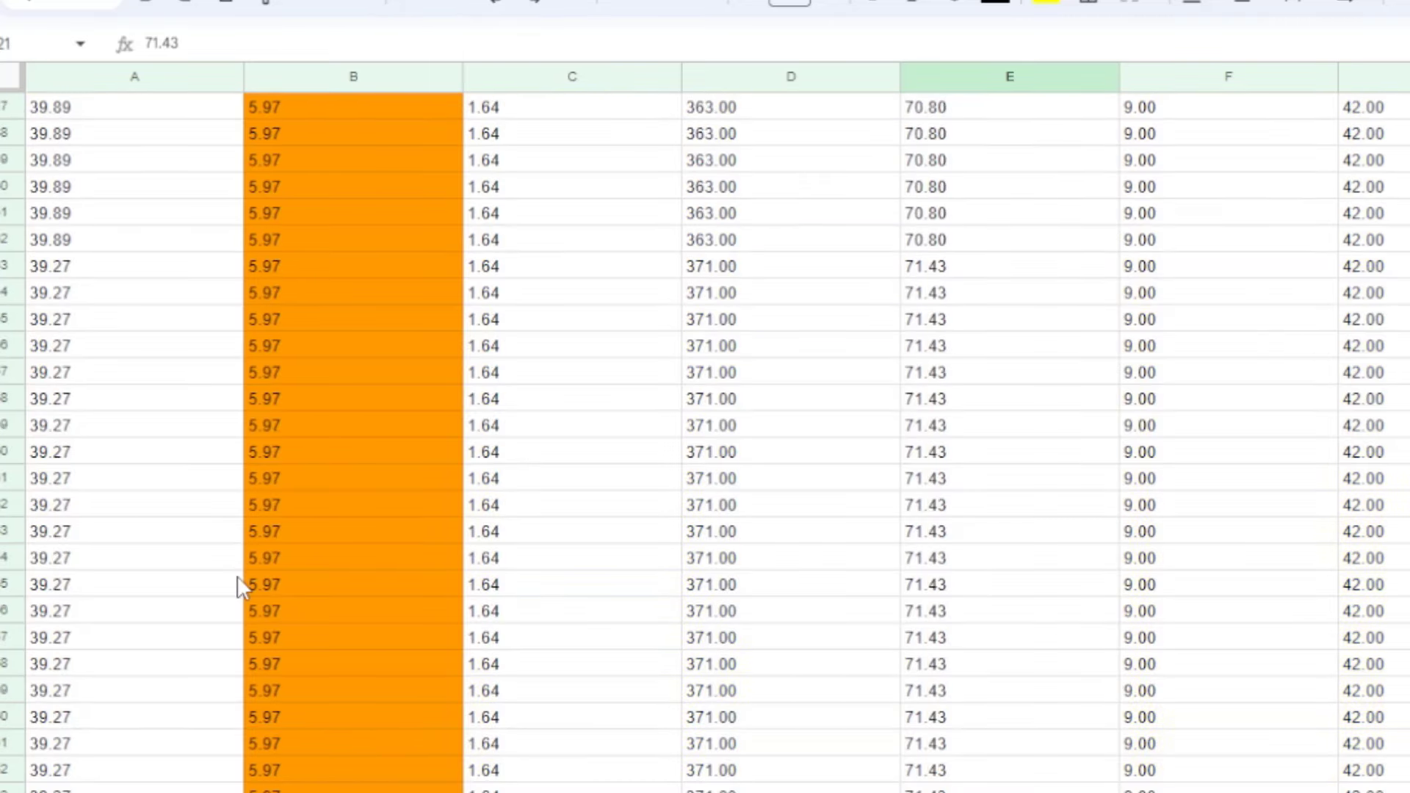
{"action": "scroll", "coordinate": [237, 574], "scroll_direction": "up", "scroll_amount": 6}
{"action": "scroll", "coordinate": [238, 583], "scroll_direction": "up", "scroll_amount": 8}
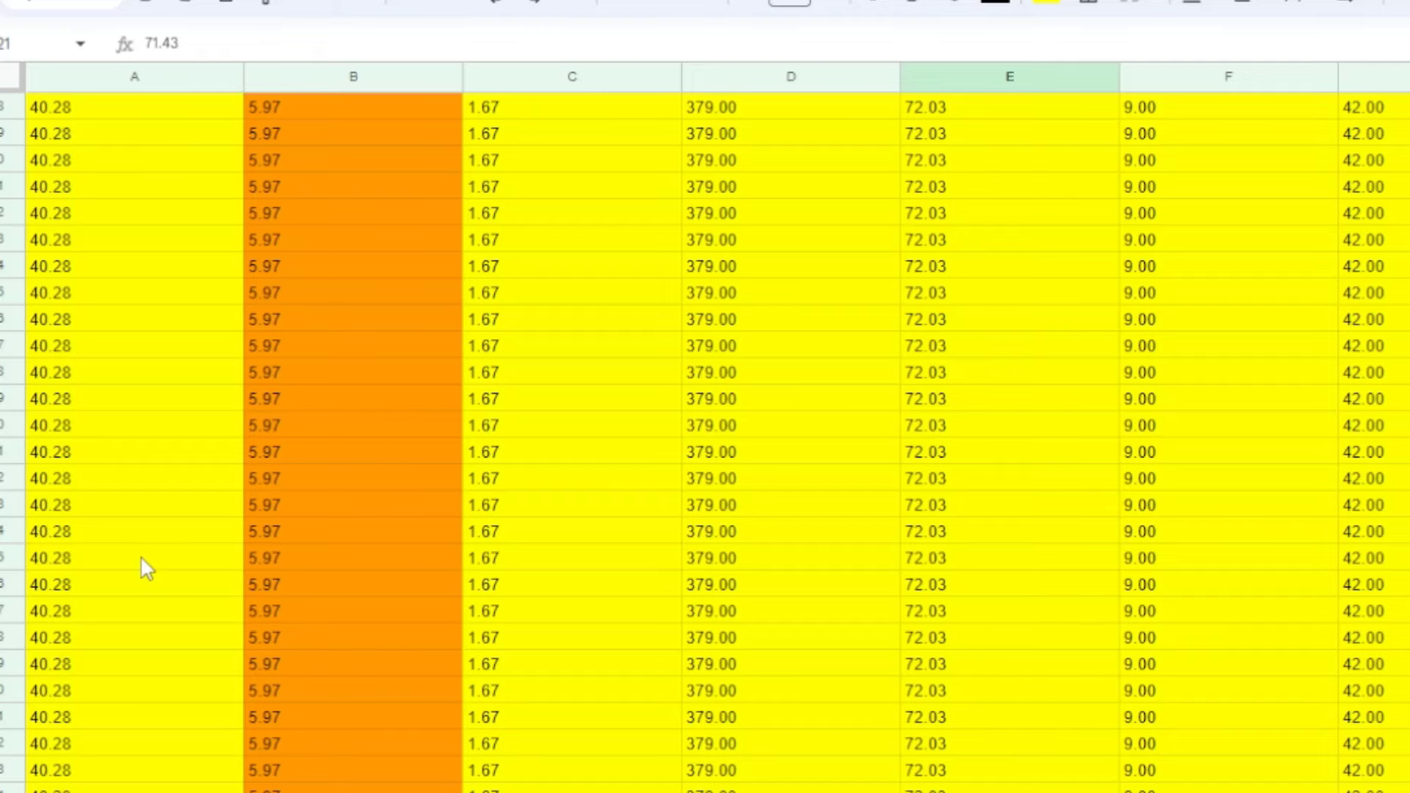
{"action": "scroll", "coordinate": [156, 522], "scroll_direction": "down", "scroll_amount": 9}
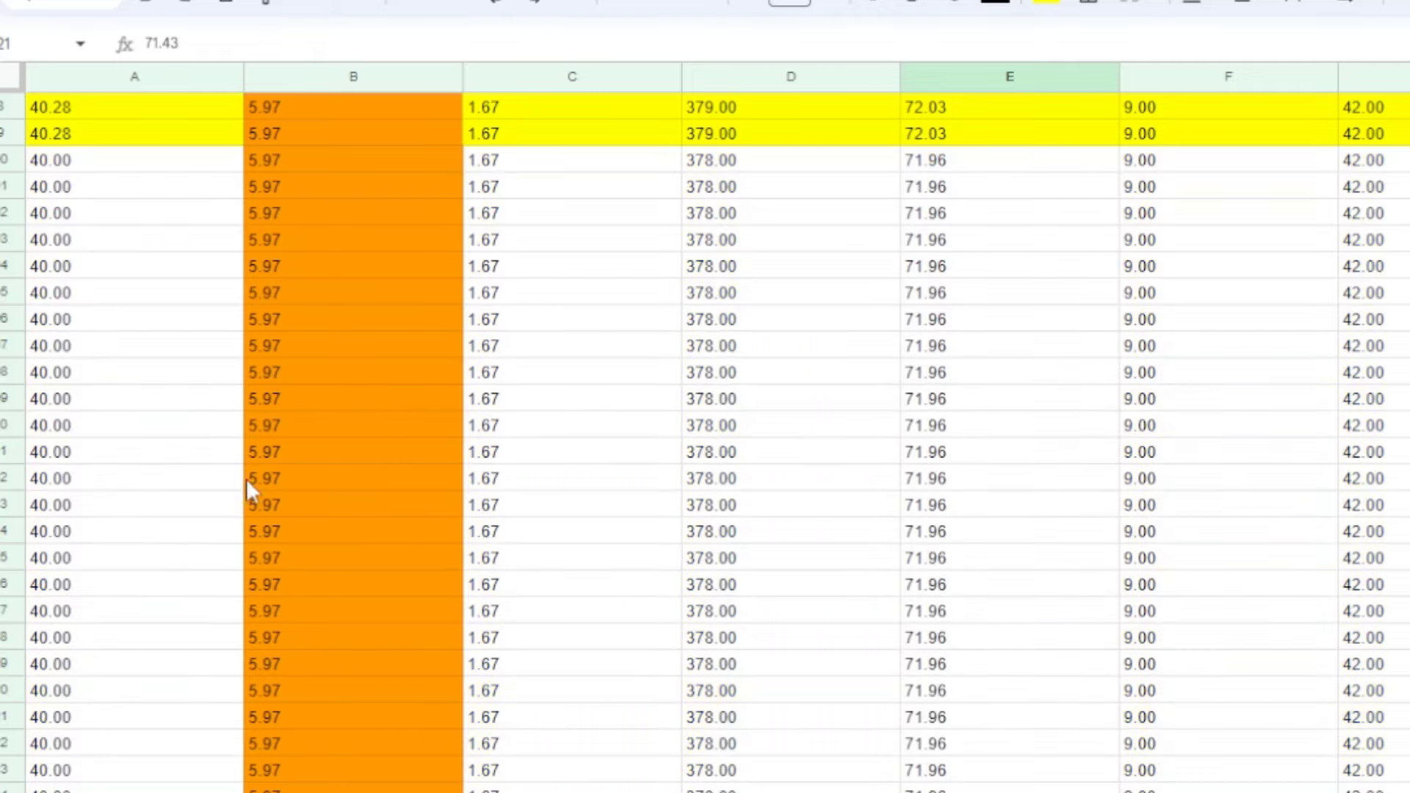